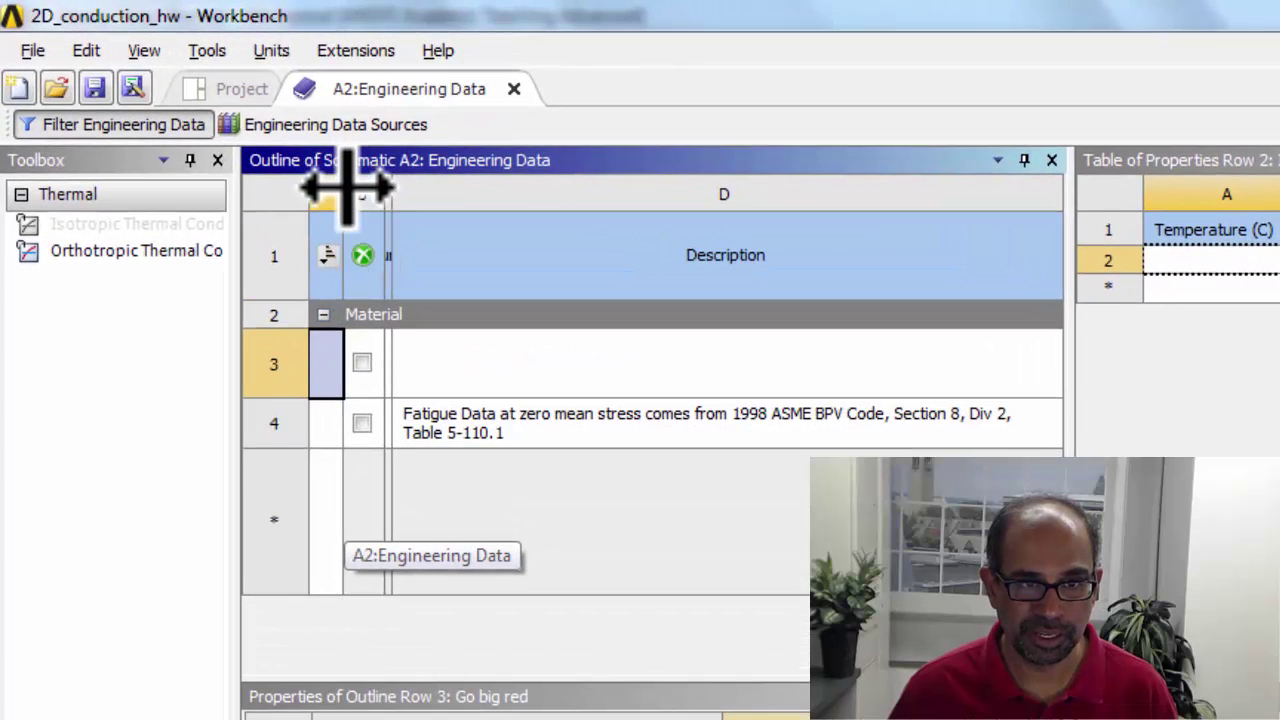
Step: Widen the Engineering Data Contents column so material names show, then open the View menu
left_click_drag(343, 186, 548, 200)
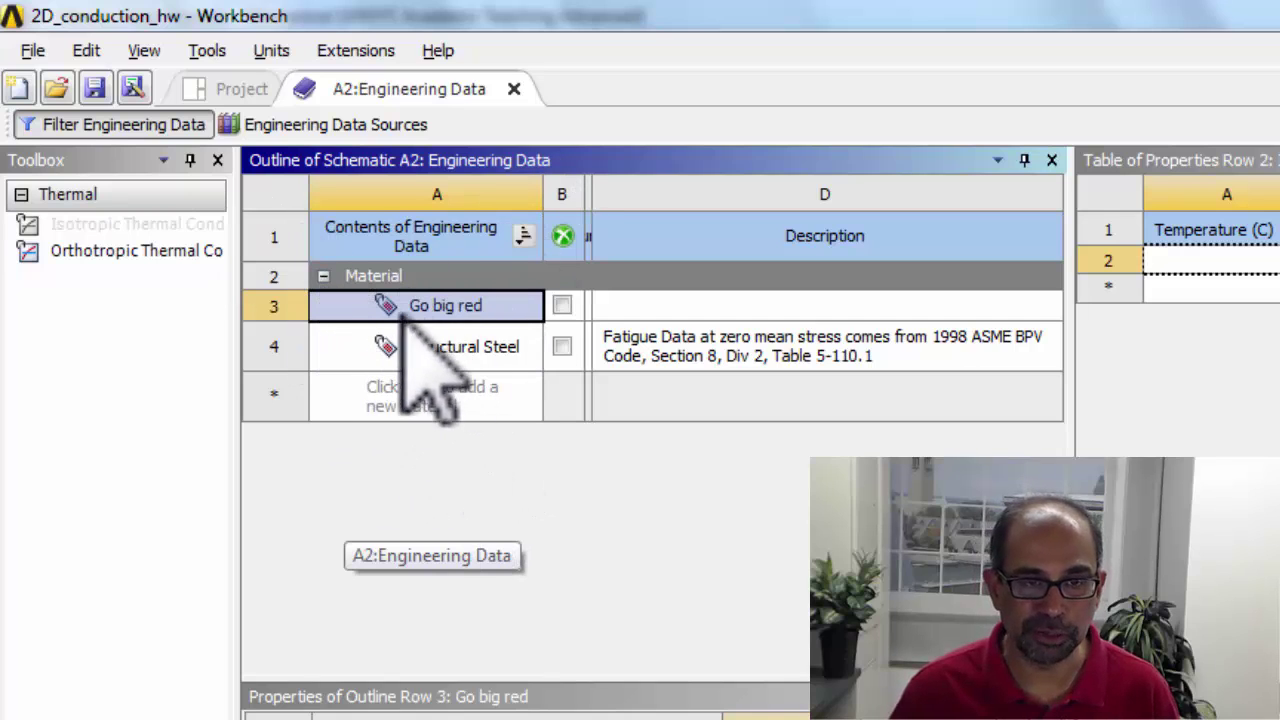
left_click(144, 50)
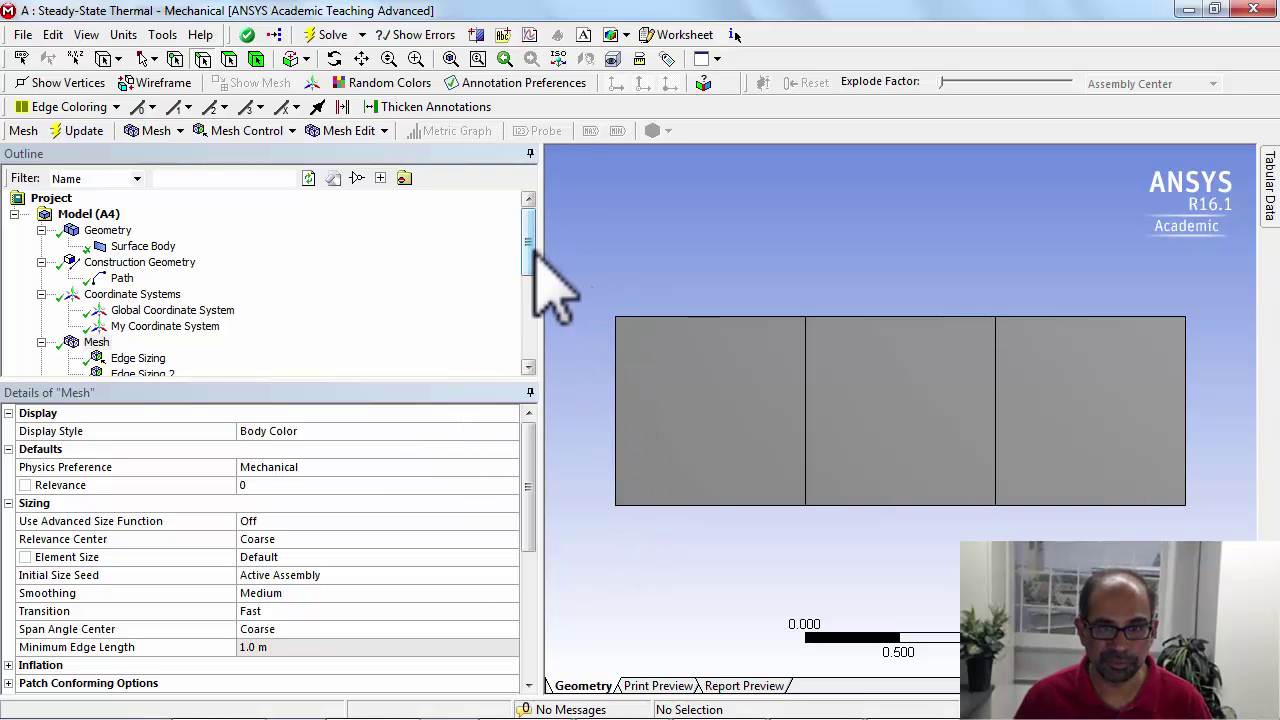
Step: Add a new edge sizing control on the block's left and right edges
left_click_drag(531, 243, 531, 272)
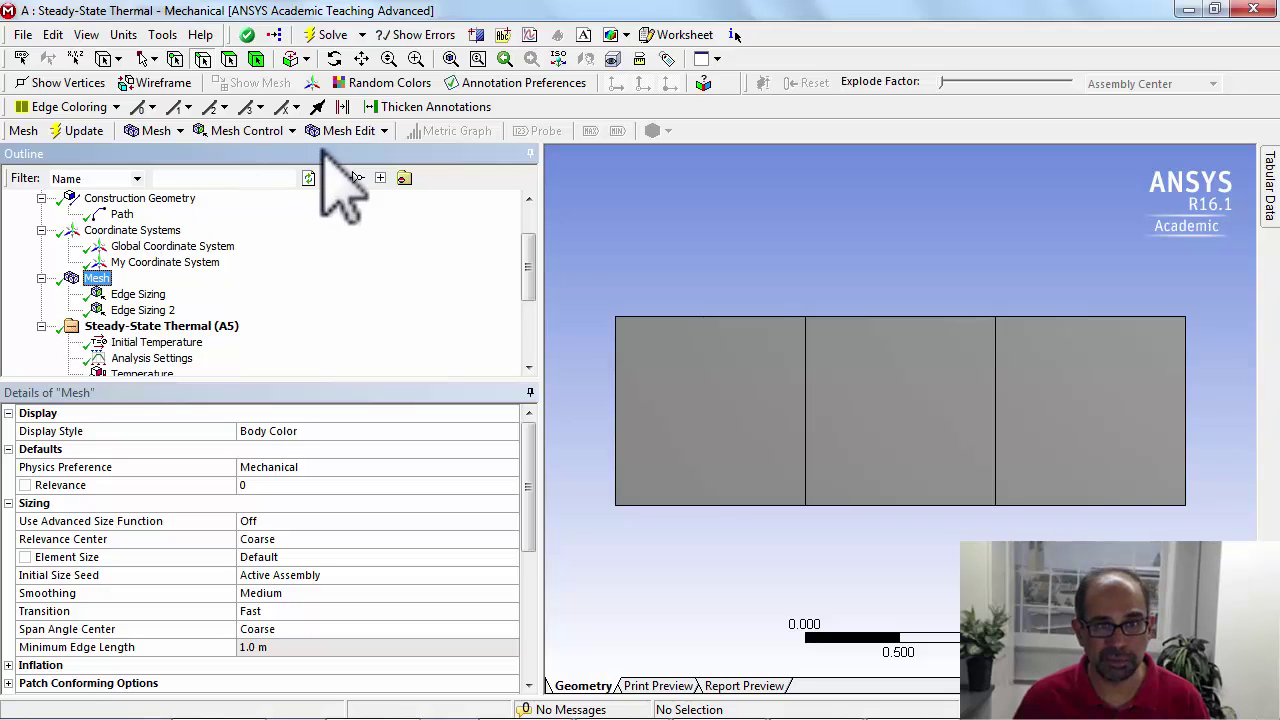
left_click(270, 131)
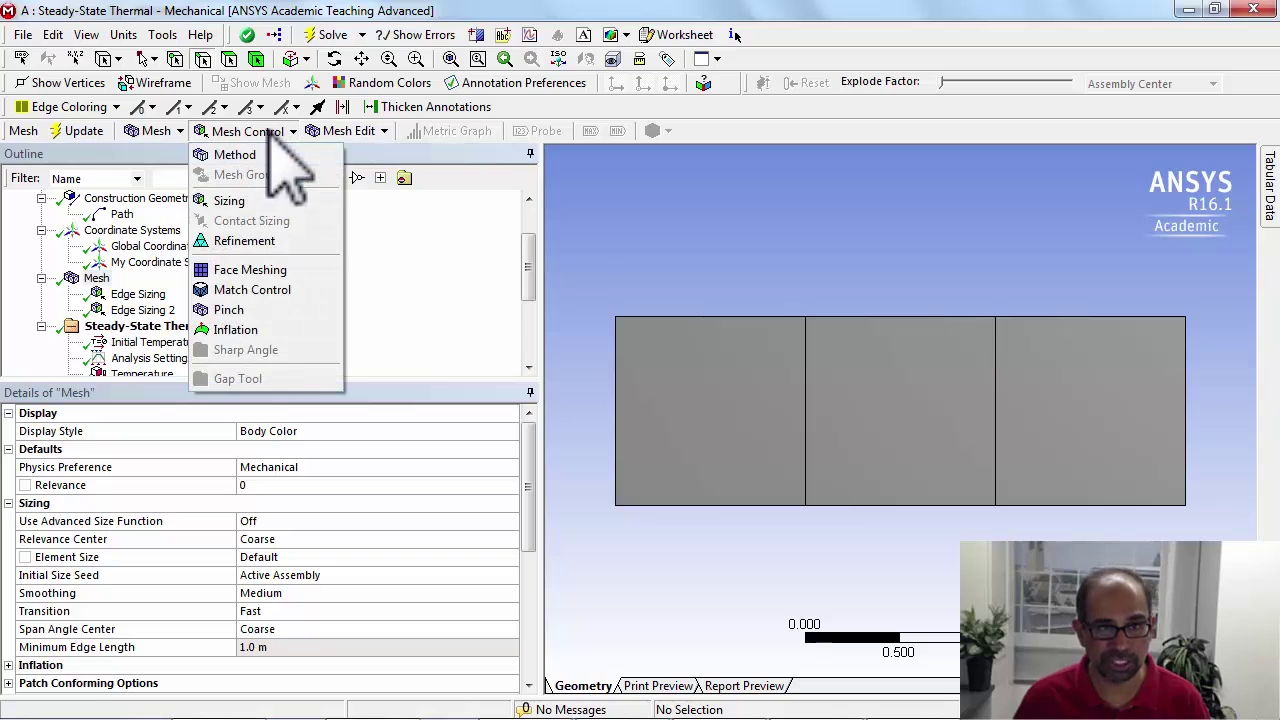
left_click(270, 205)
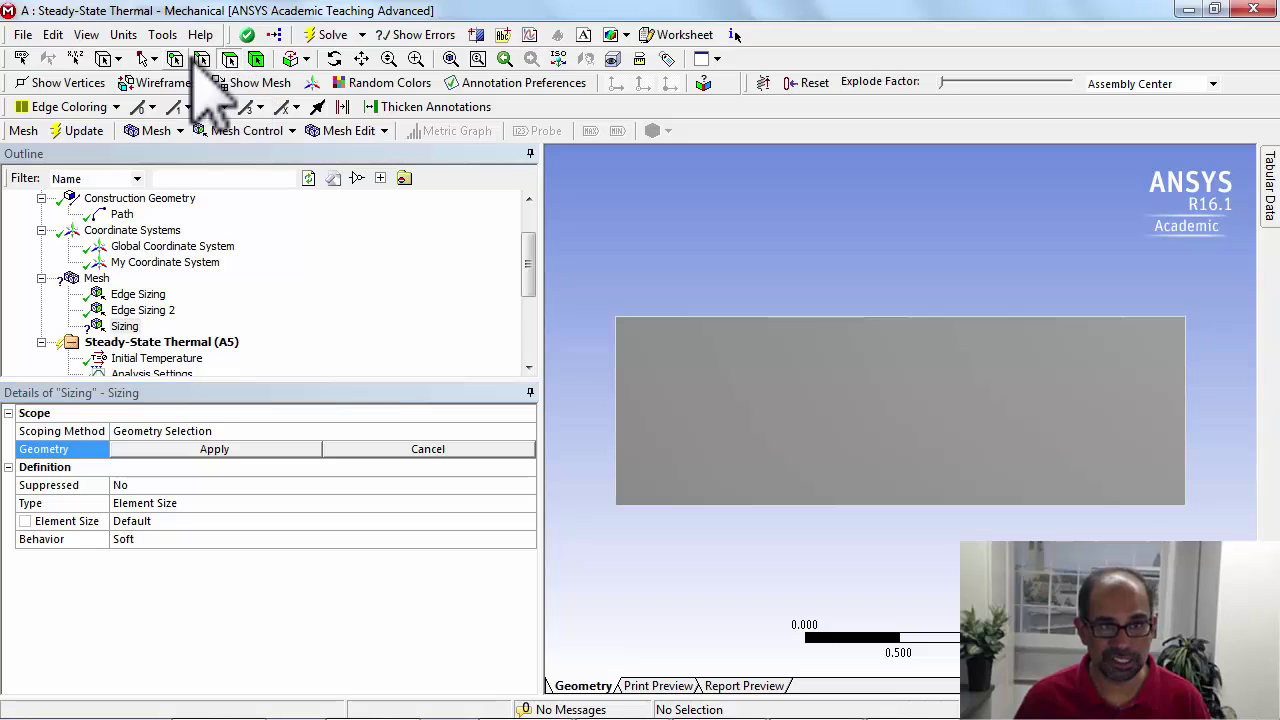
left_click(617, 455)
left_click(1185, 455, "ctrl")
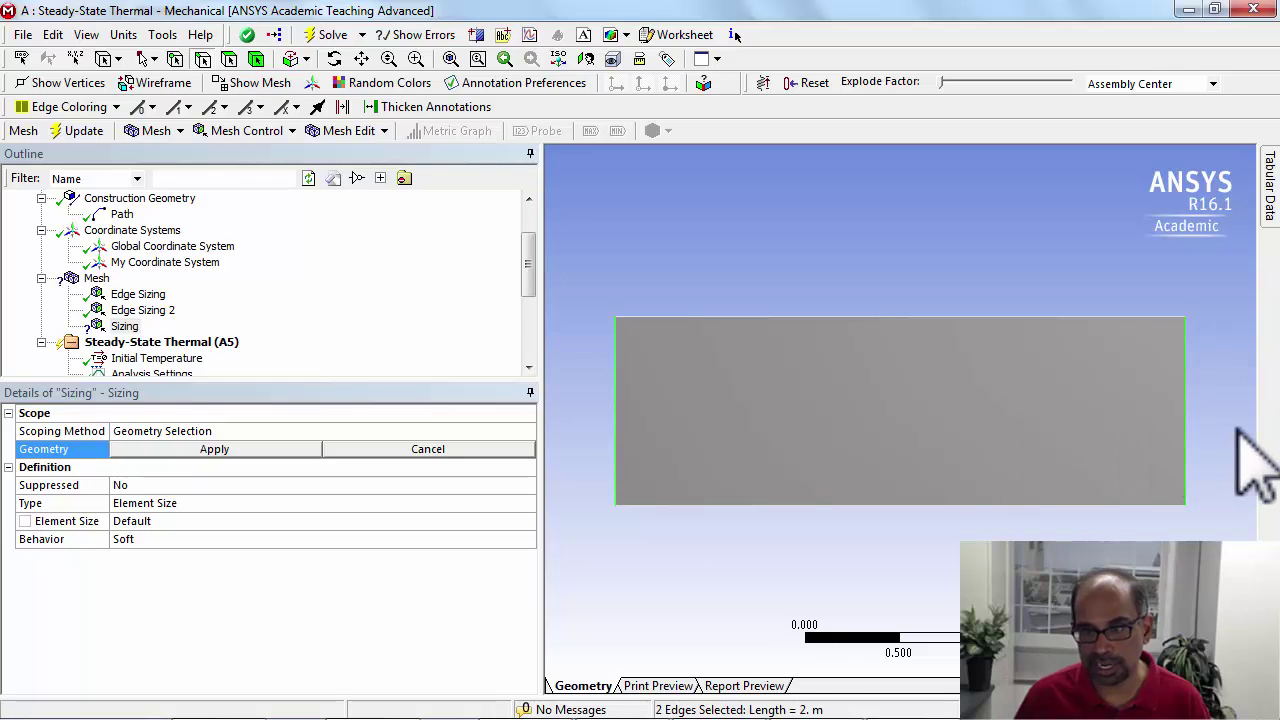
left_click(222, 452)
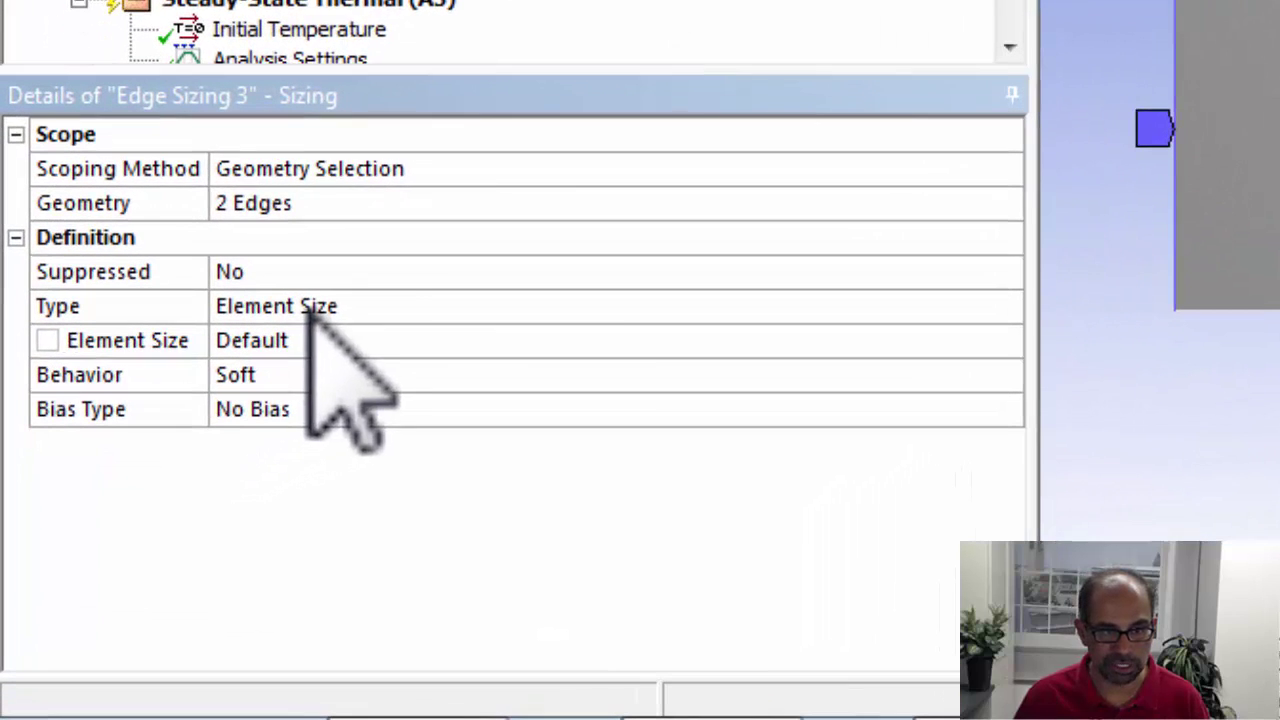
Step: Set the sizing to Number of Divisions with Hard behavior and update the mesh
left_click(299, 507)
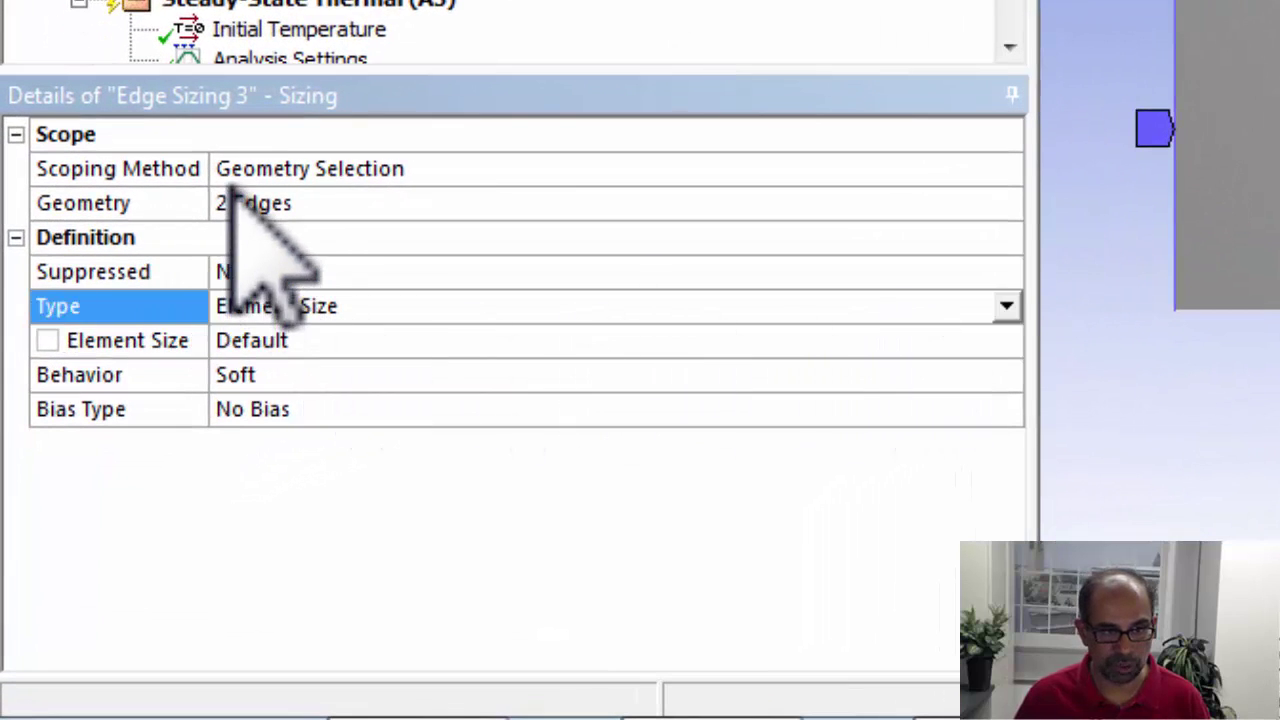
left_click(1005, 306)
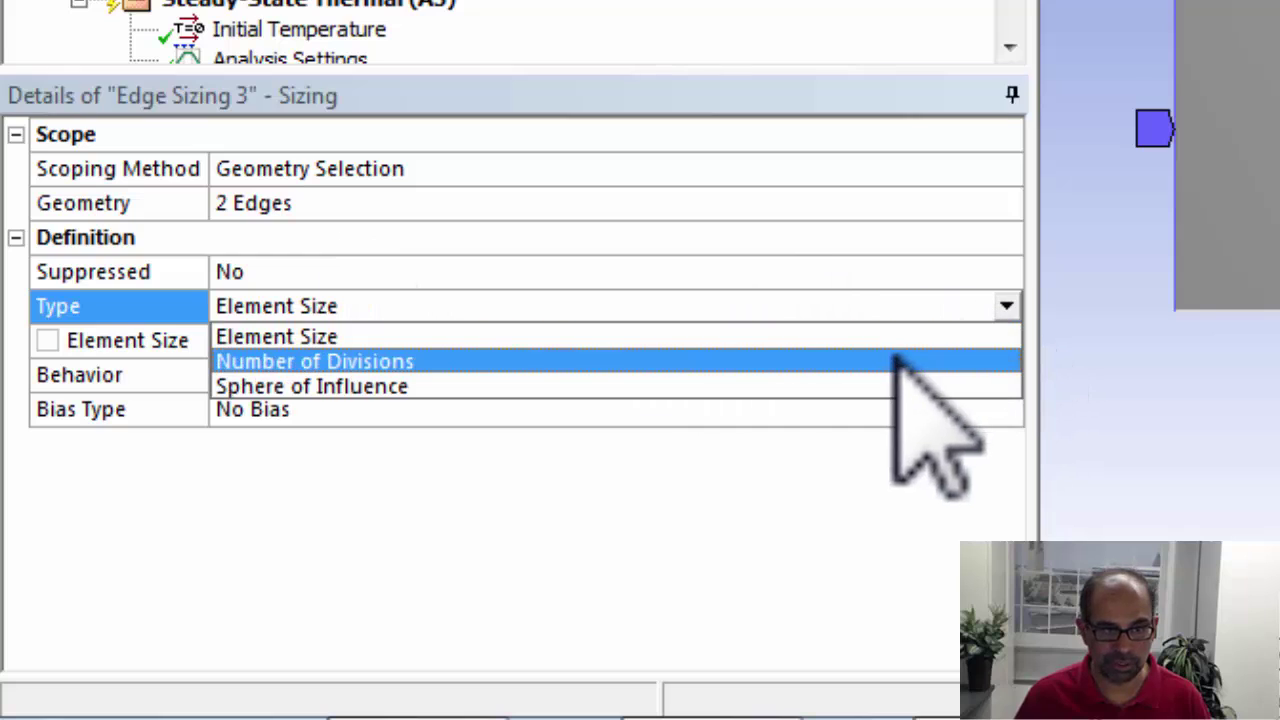
left_click(894, 358)
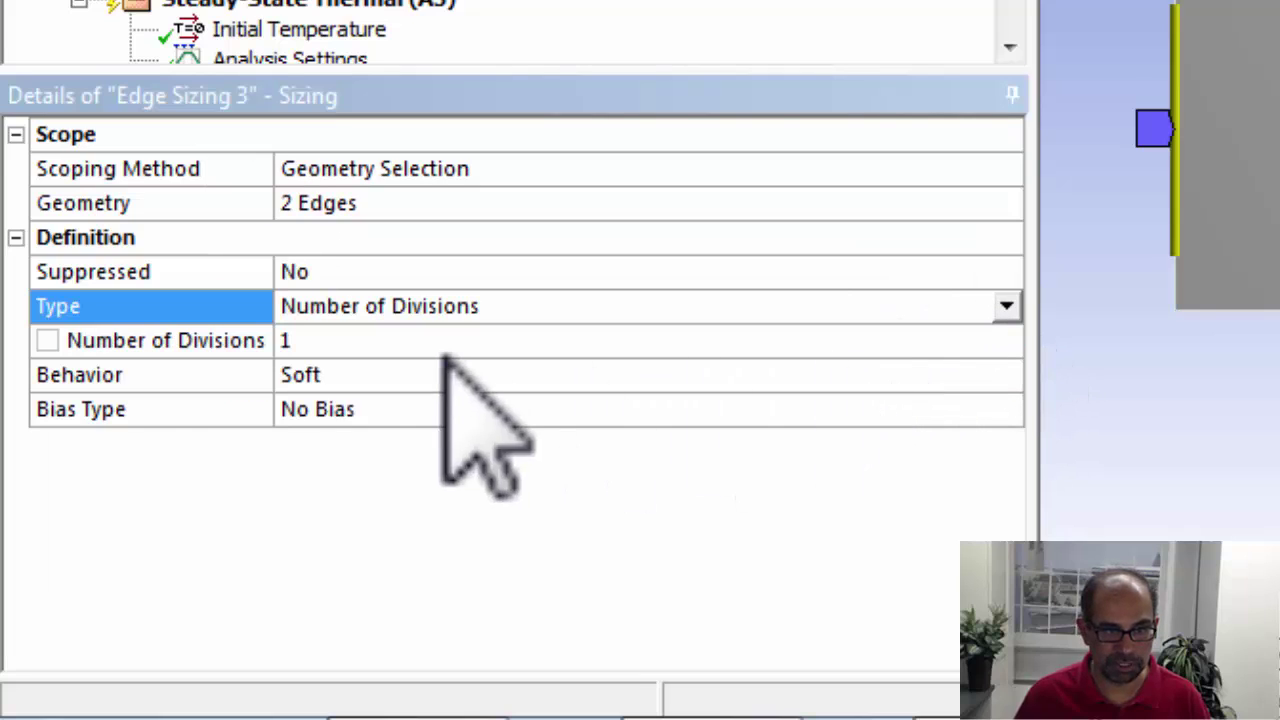
left_click(312, 372)
left_click(1005, 374)
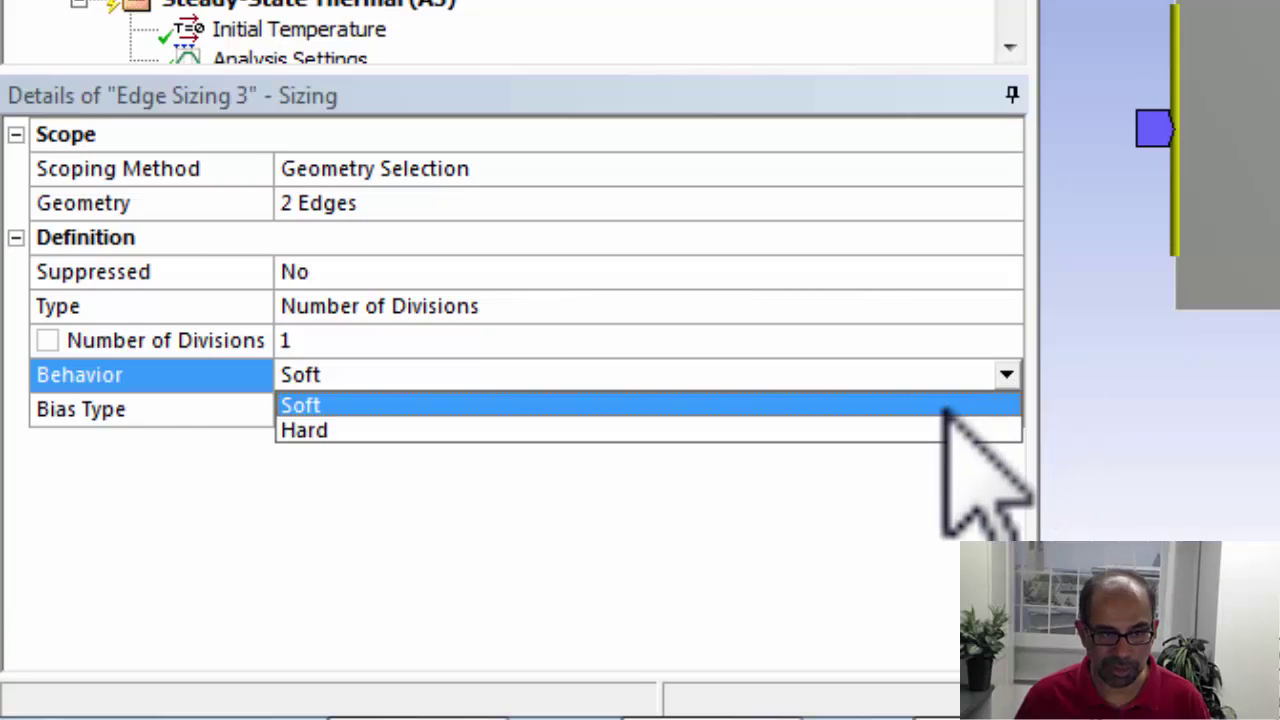
left_click(918, 430)
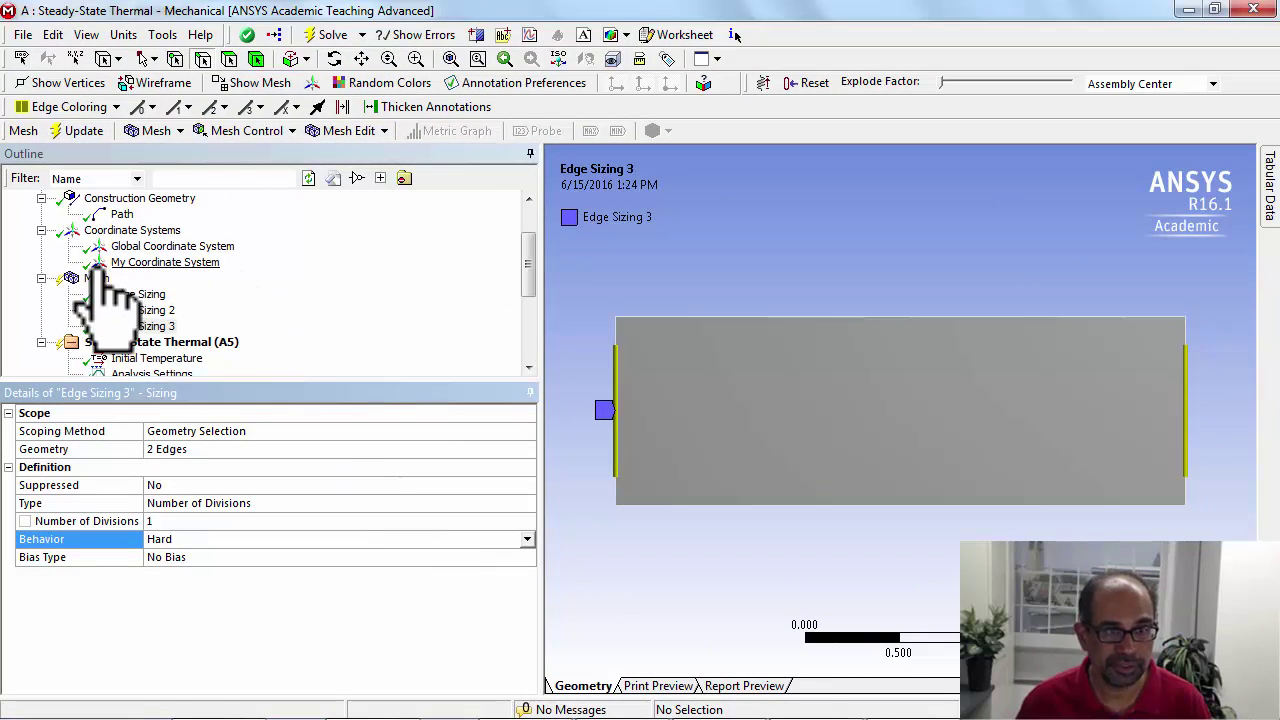
left_click(80, 131)
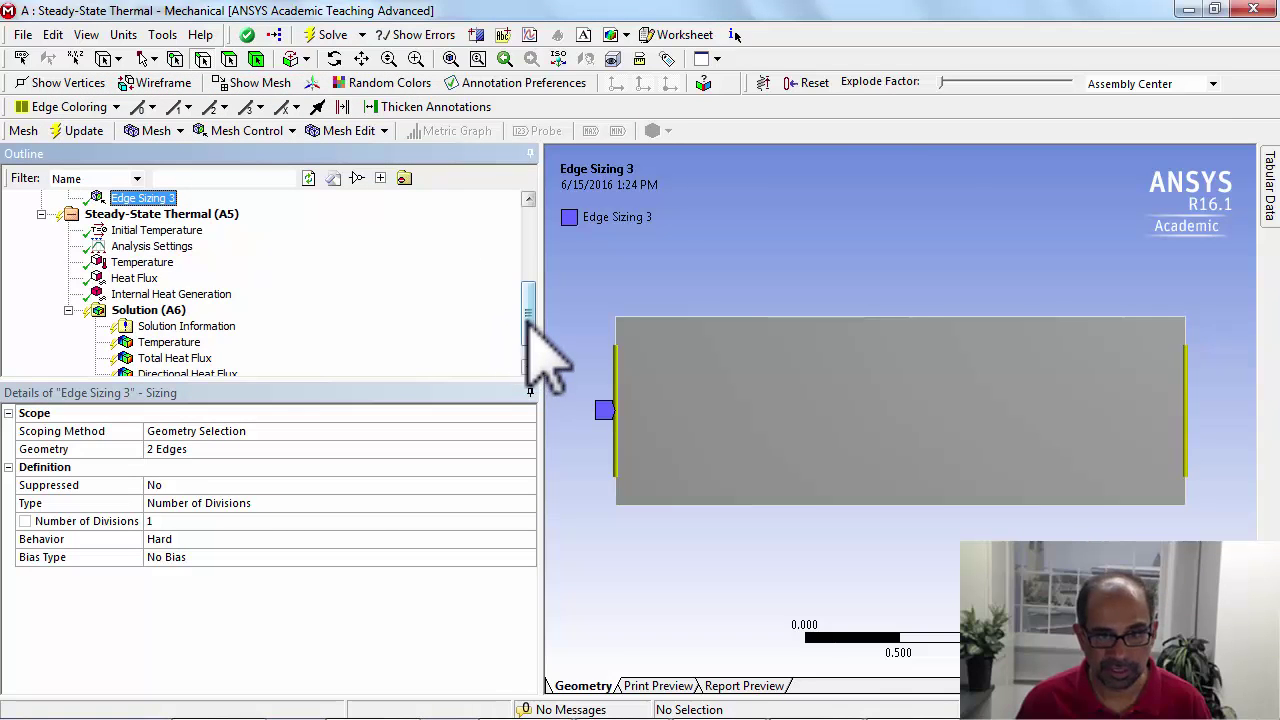
Step: Delete Edge Sizing 3, confirm with Yes, and update the mesh
scroll(528, 320, "up", 2)
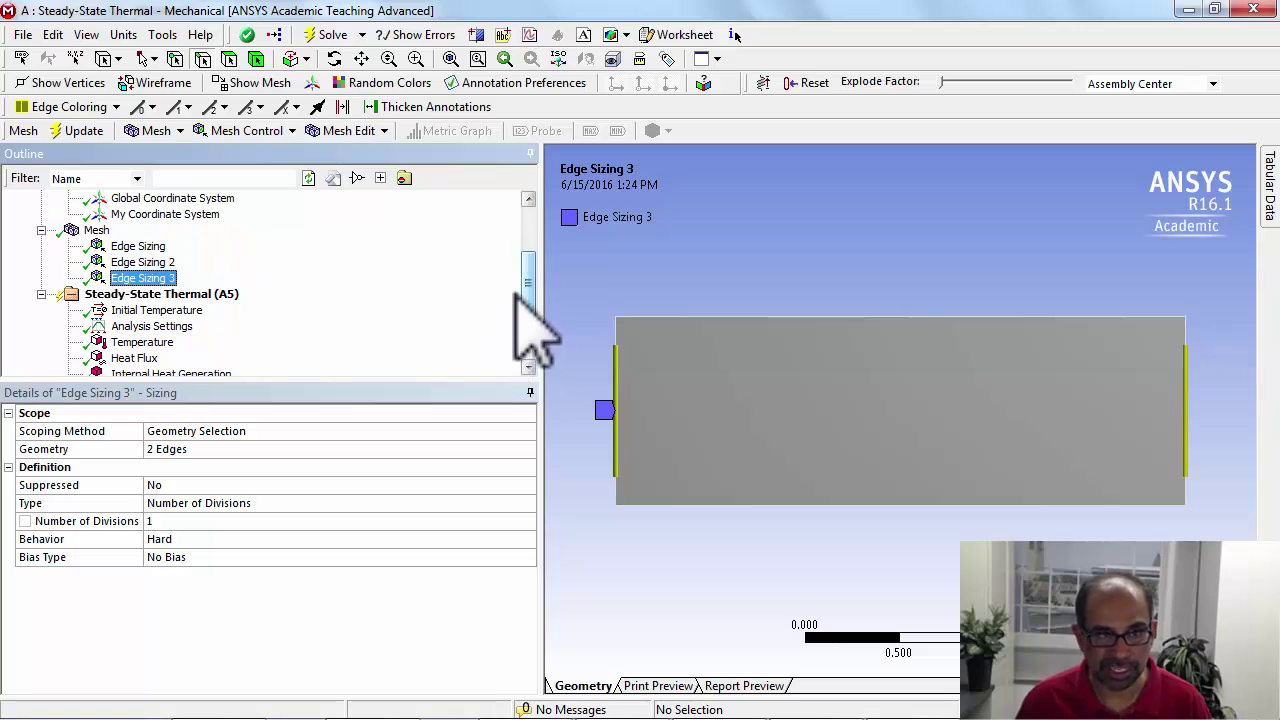
right_click(147, 279)
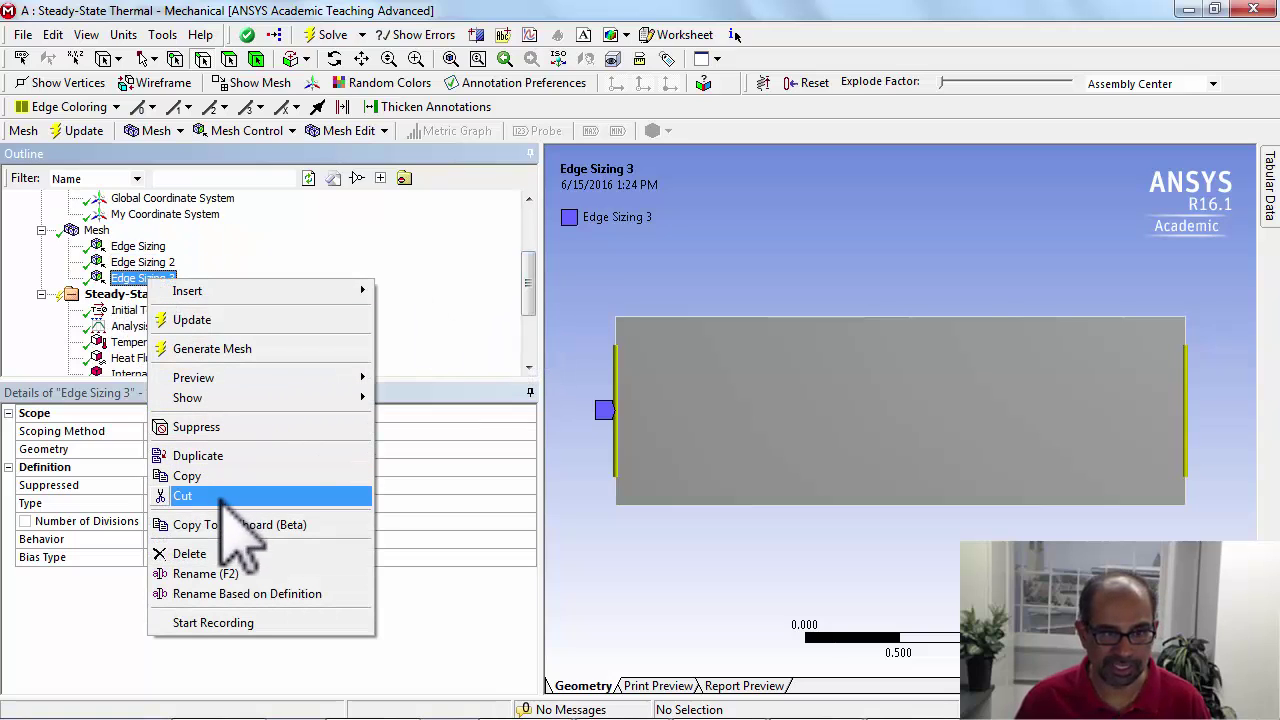
left_click(215, 553)
left_click(634, 437)
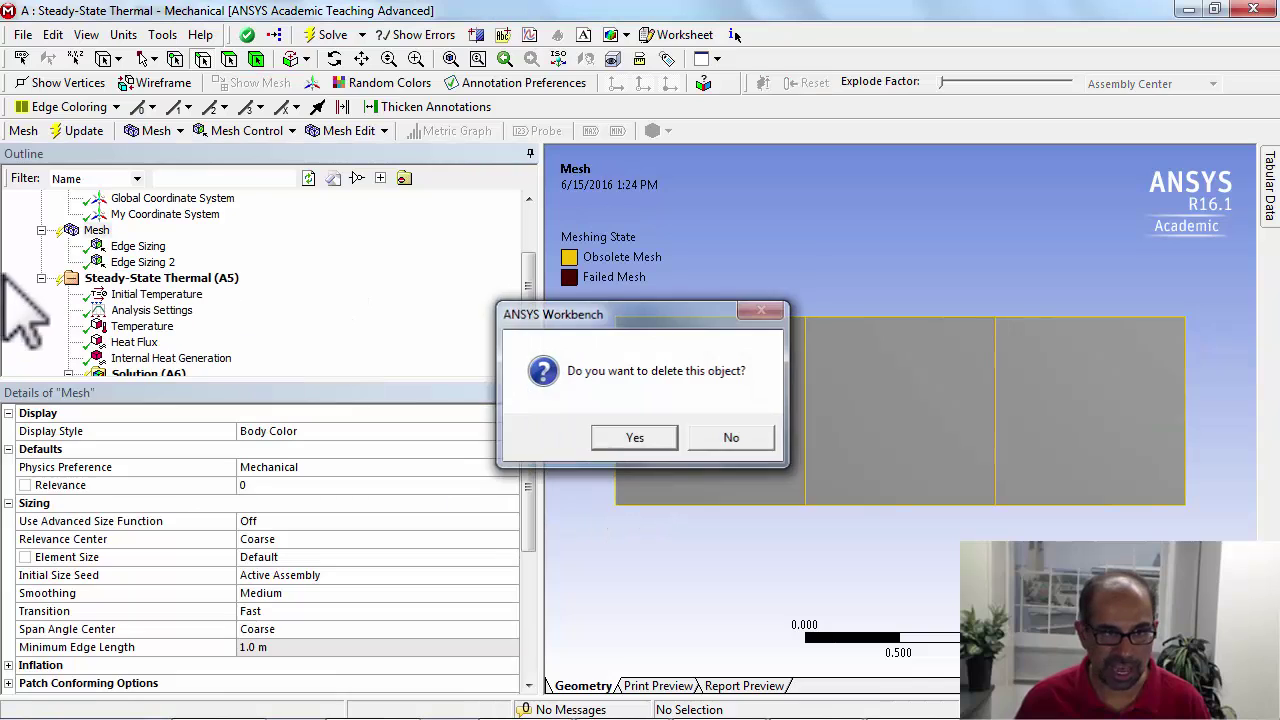
left_click(88, 132)
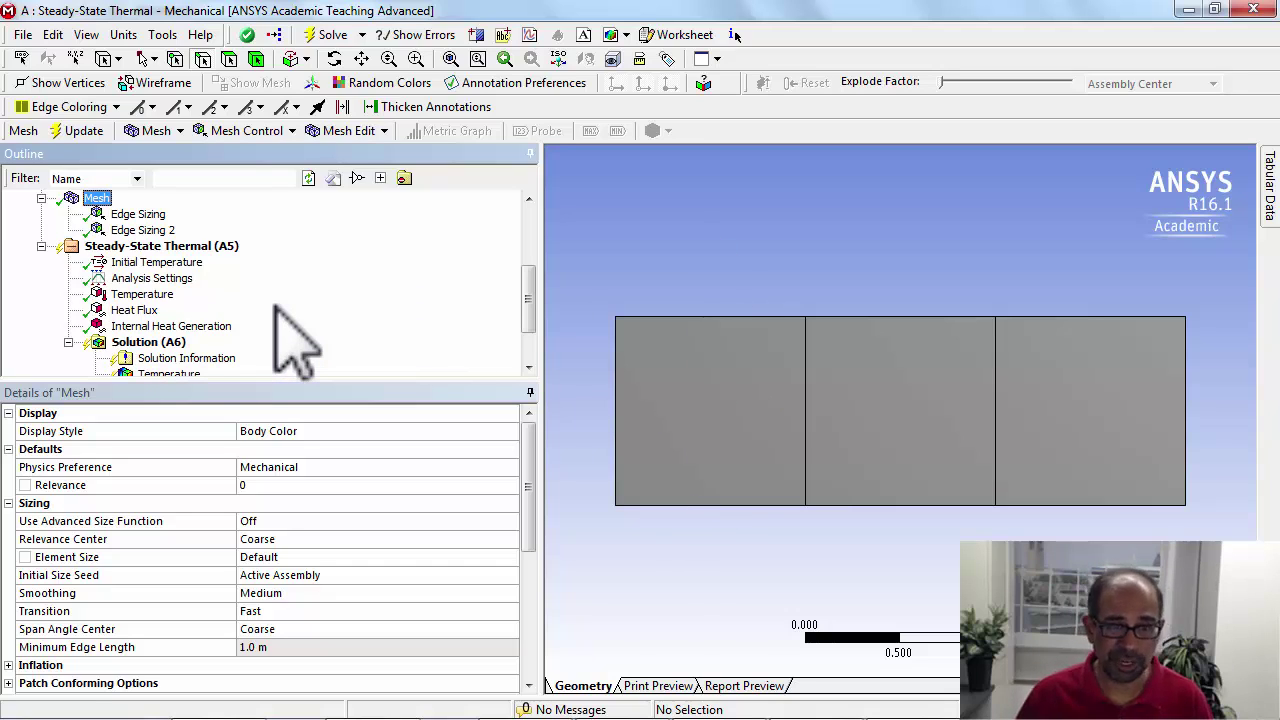
Step: Show the Heat Flux load details with the Graph pane auto-hidden
left_click_drag(366, 382, 367, 434)
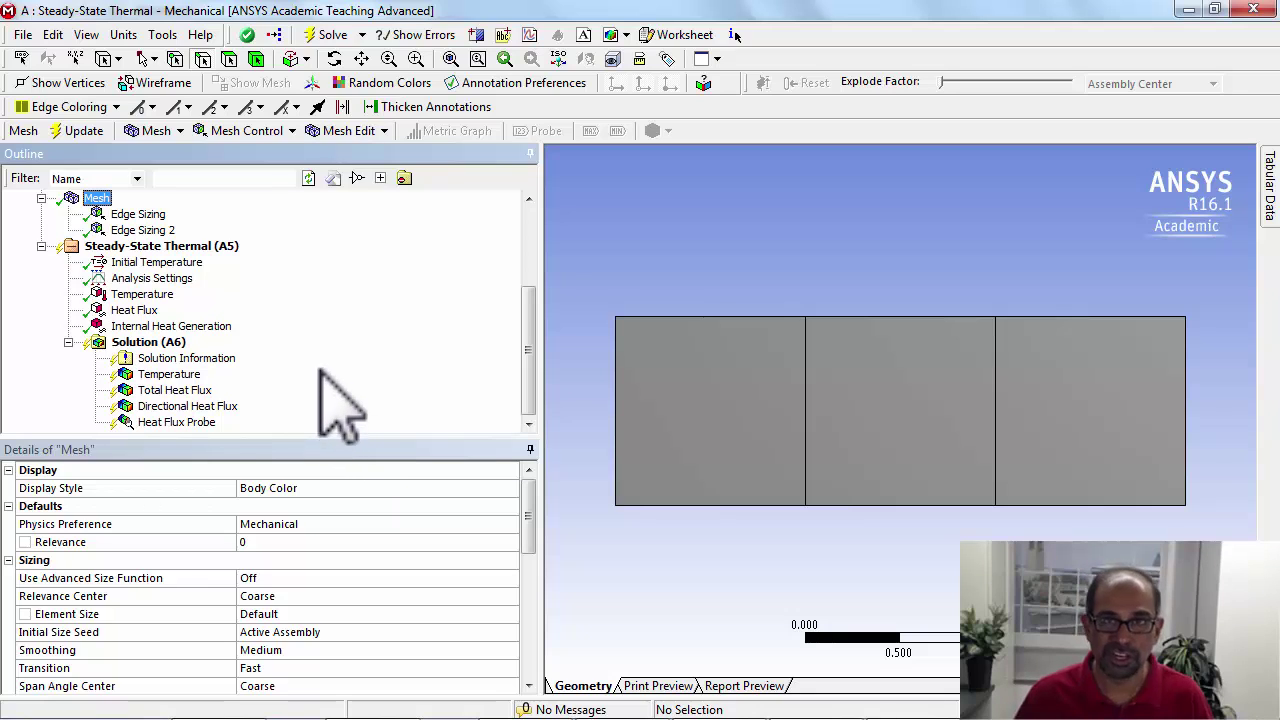
left_click(148, 314)
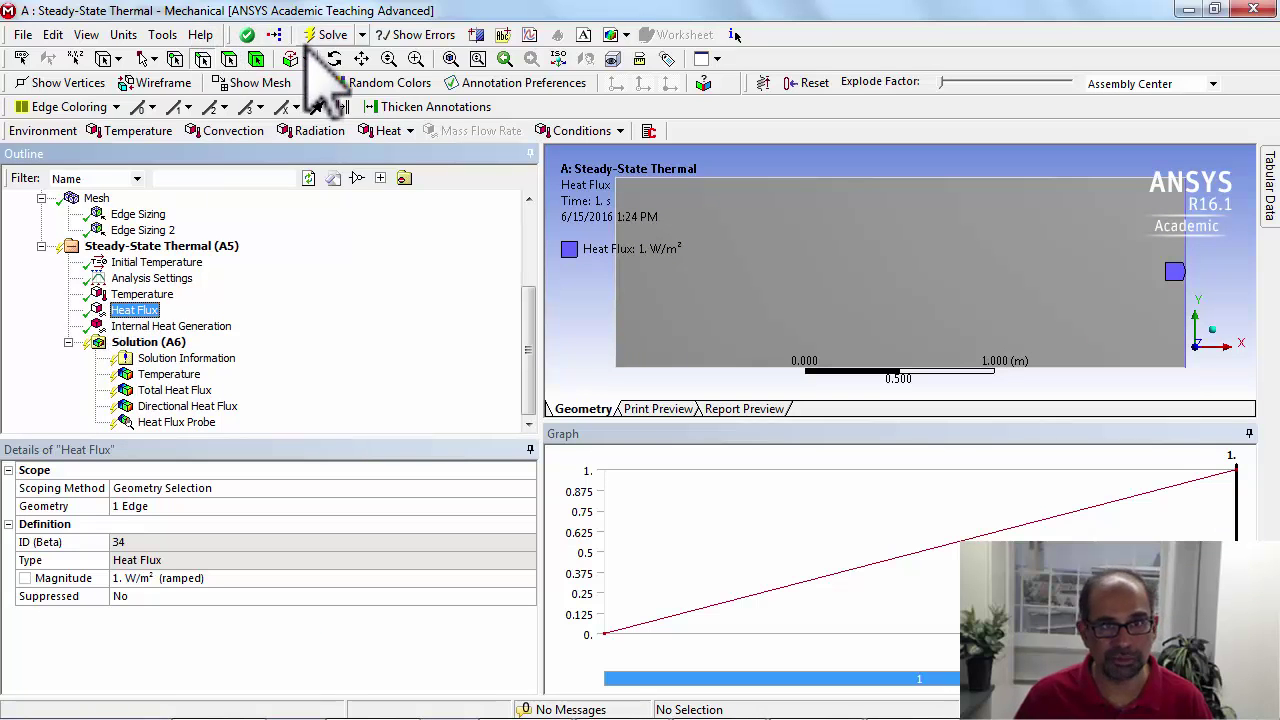
left_click(1248, 434)
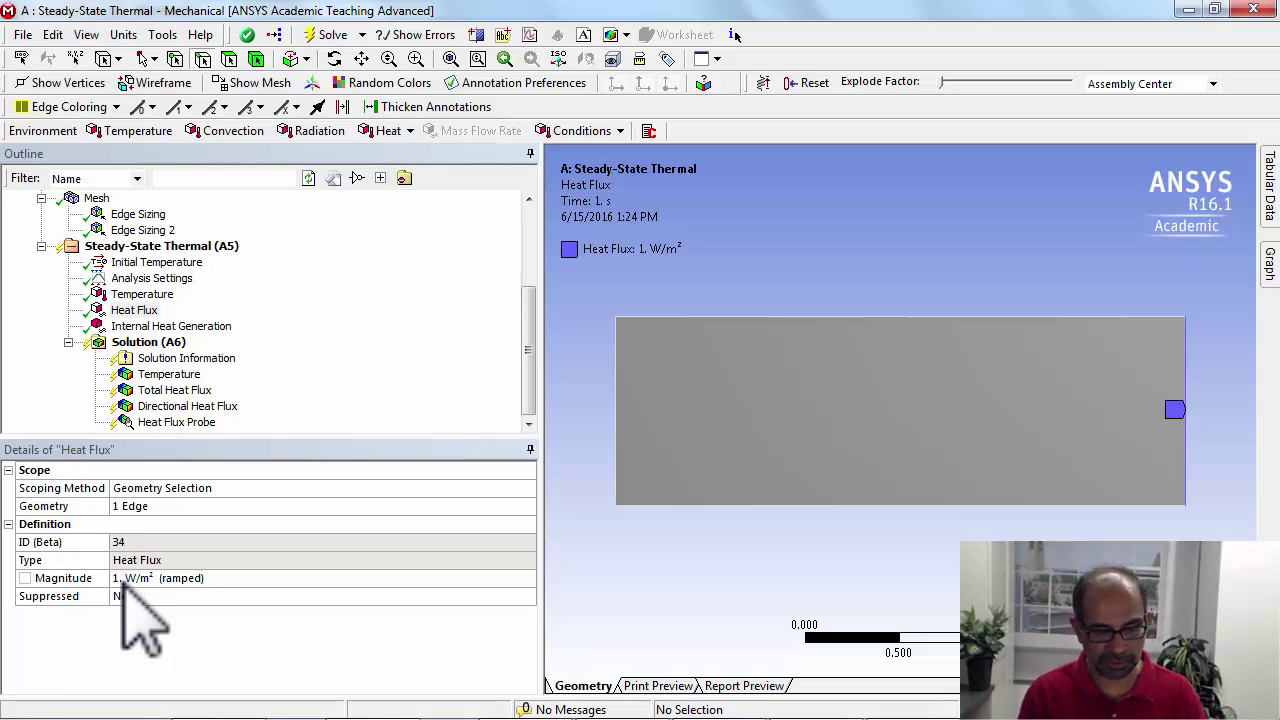
Step: Ink notes and an arrow at the heat flux edge, then re-solve the model
left_click_drag(105, 680, 165, 665)
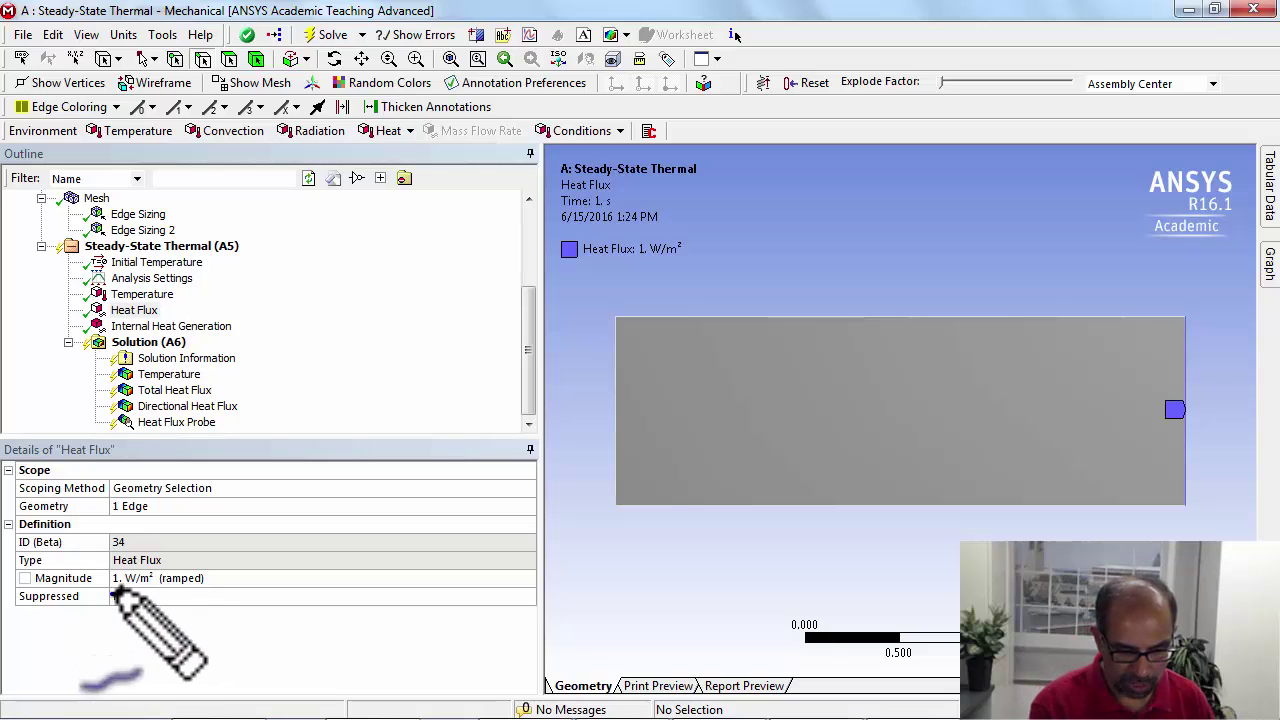
left_click_drag(112, 597, 130, 590)
mouse_move(1200, 391)
left_mouse_down()
mouse_move(1184, 404)
mouse_move(1200, 414)
mouse_move(1228, 400)
mouse_move(1195, 447)
mouse_move(1226, 430)
mouse_move(1230, 478)
mouse_move(1248, 470)
left_mouse_up()
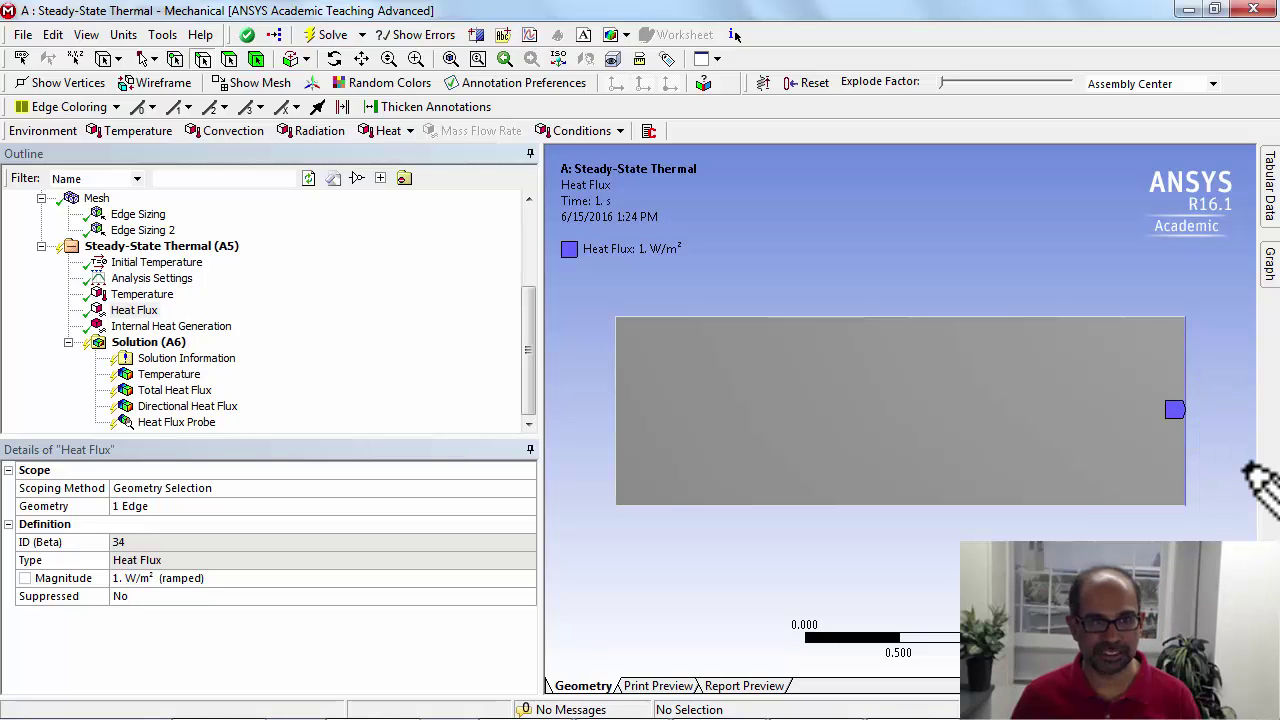
left_click(333, 35)
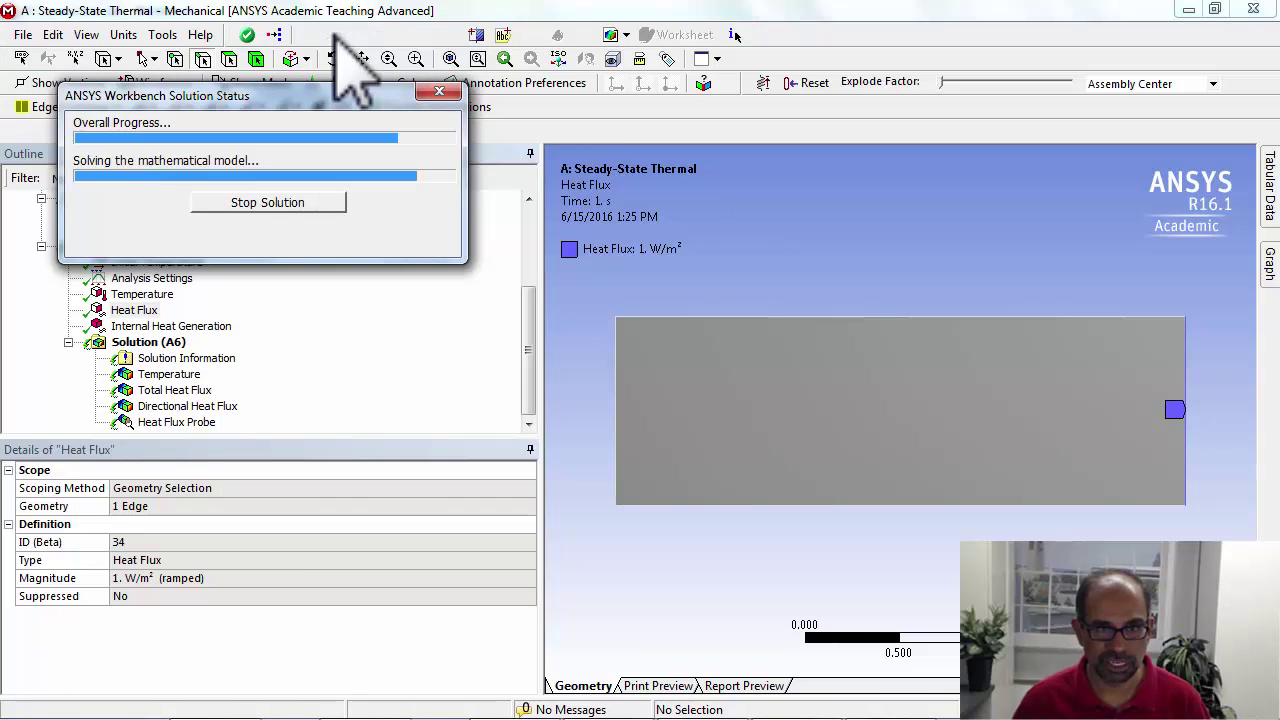
Step: Reveal the Heat Flux Probe results: -3 W/m² along X, near-zero Y, 3 W/m² total
left_click(178, 423)
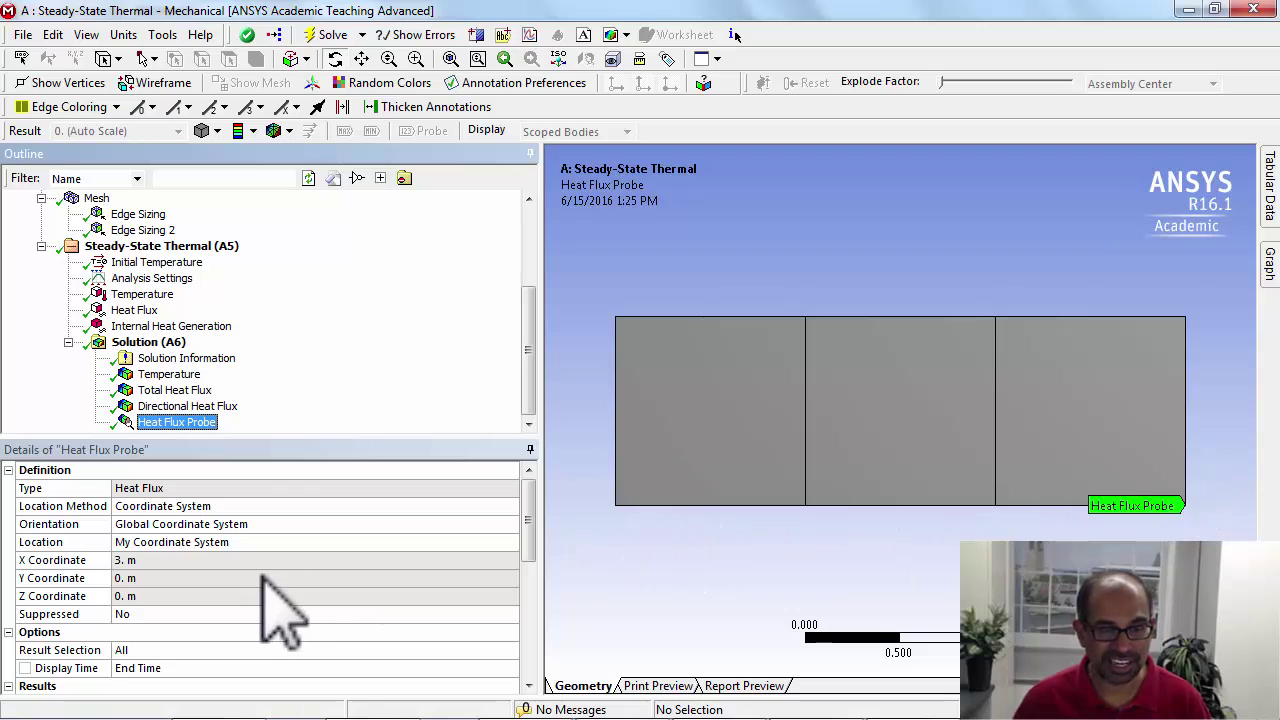
left_click_drag(383, 436, 380, 324)
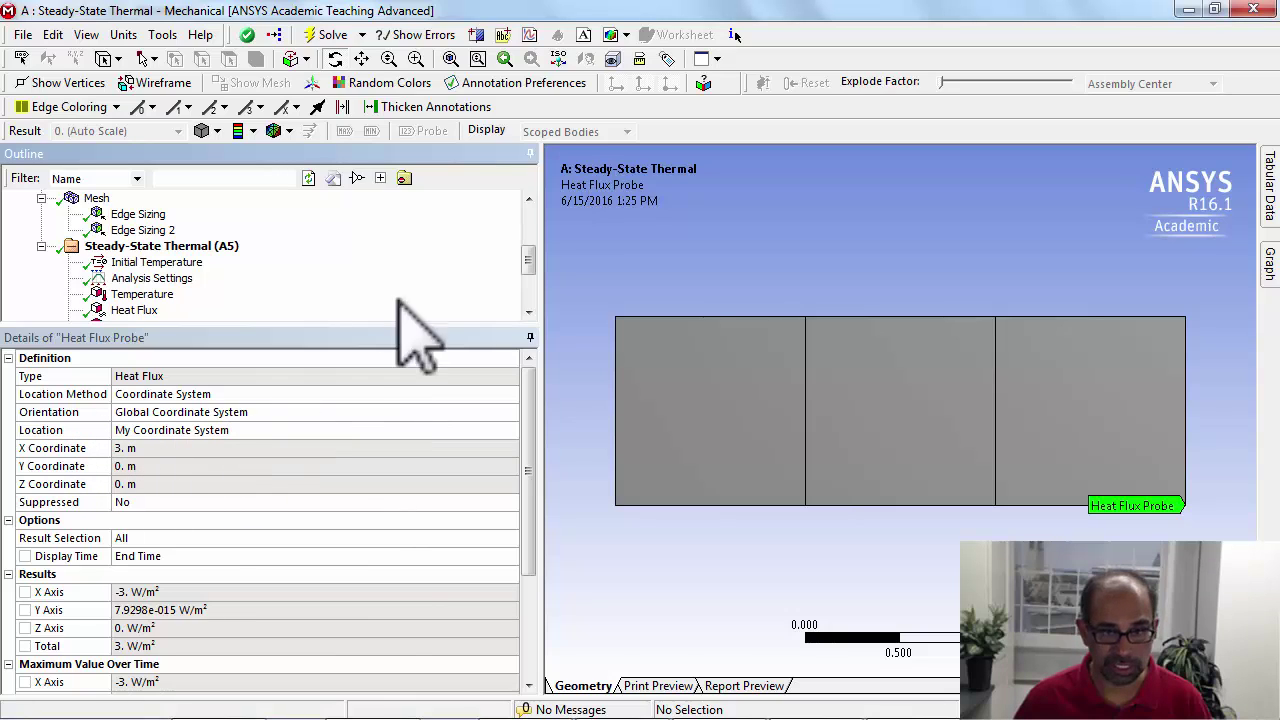
scroll(526, 258, "down", 3)
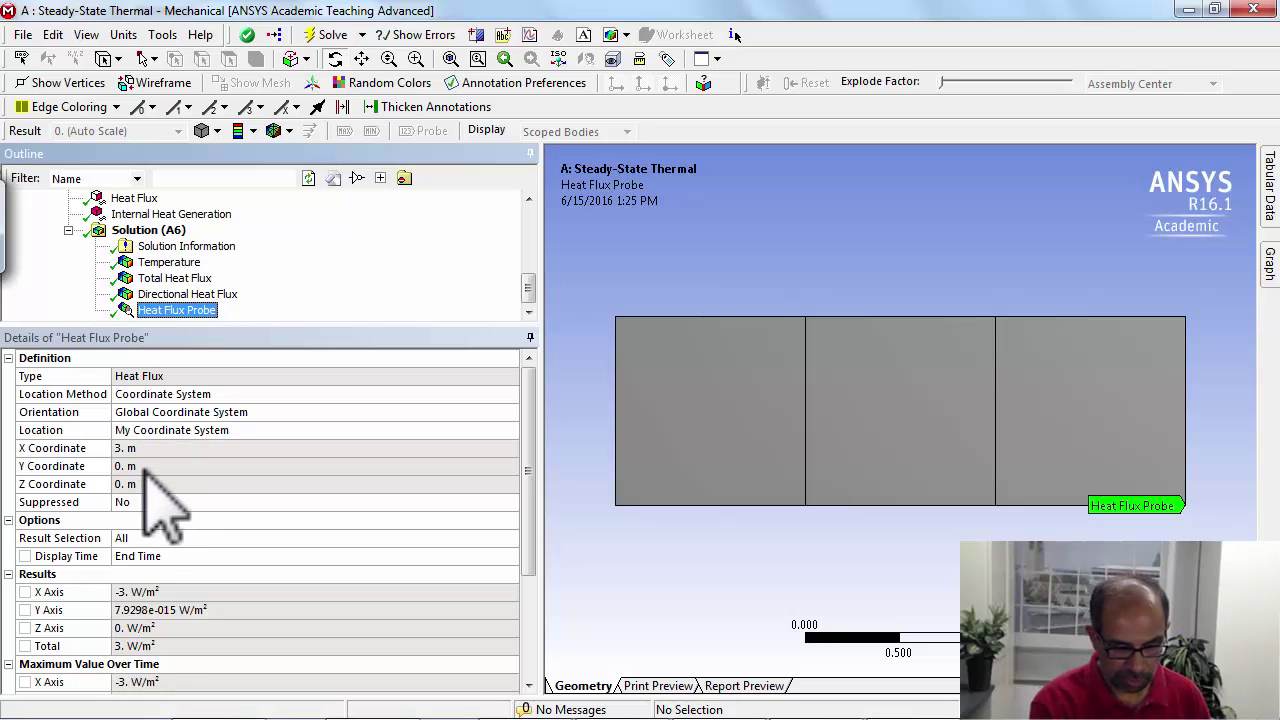
left_click(125, 609)
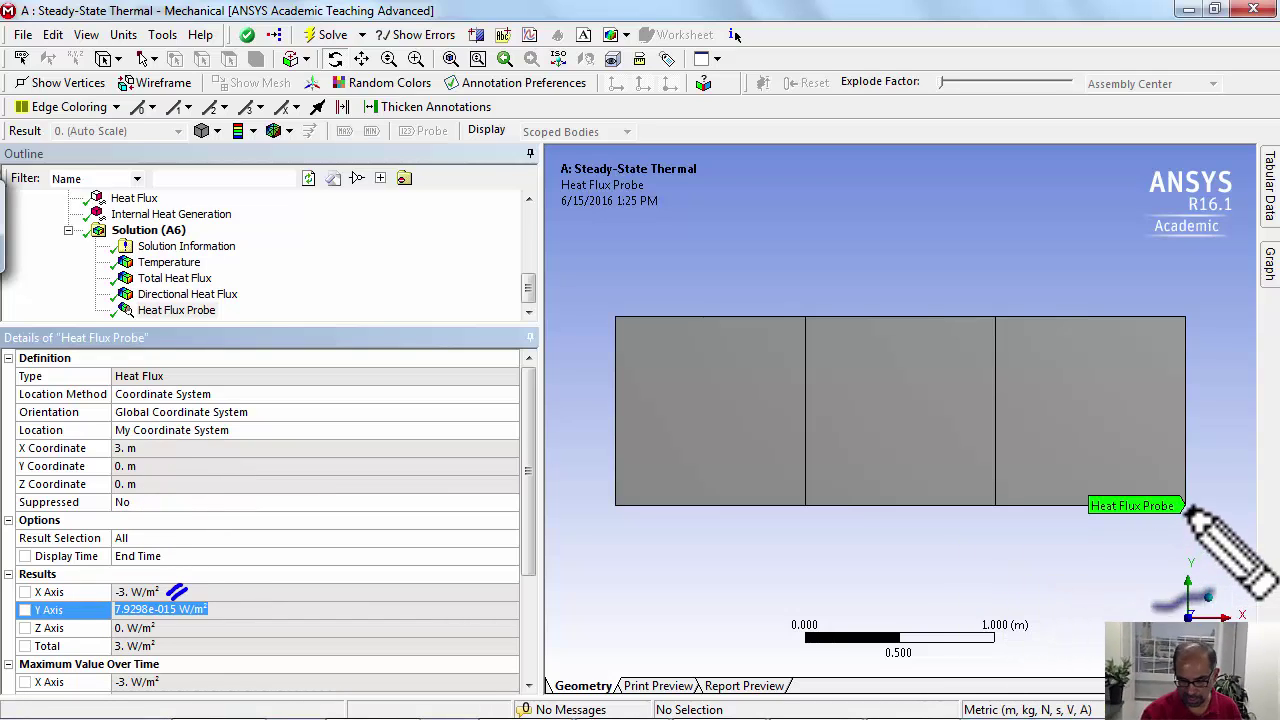
Step: Sketch an x-direction arrow and flux value, then an arrow after the -3 W/m² X Axis value
left_click_drag(1203, 505, 1240, 514)
mouse_move(1240, 503)
left_mouse_down()
mouse_move(1209, 549)
mouse_move(1177, 553)
mouse_move(1242, 571)
mouse_move(1222, 587)
mouse_move(1222, 607)
mouse_move(1258, 606)
left_mouse_up()
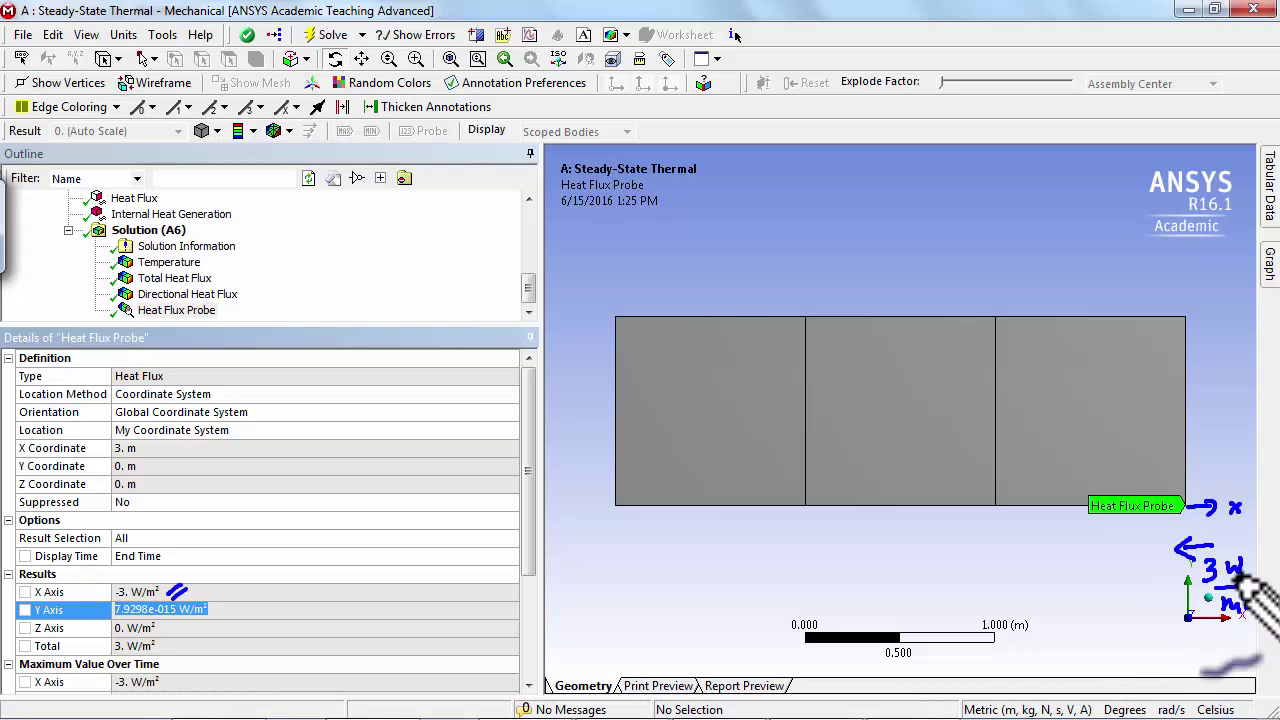
mouse_move(1193, 360)
left_mouse_down()
mouse_move(1194, 384)
mouse_move(1233, 363)
mouse_move(1233, 417)
mouse_move(1253, 408)
left_mouse_up()
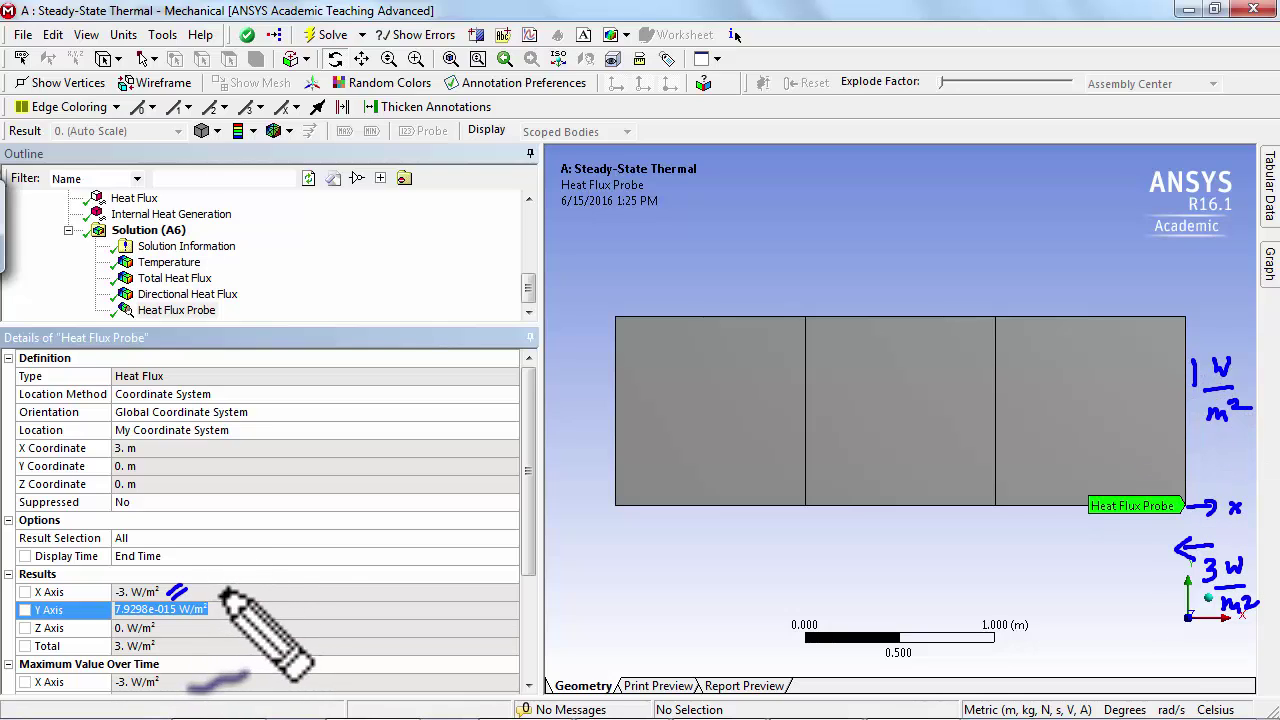
mouse_move(222, 595)
left_mouse_down()
mouse_move(292, 589)
mouse_move(305, 601)
left_mouse_up()
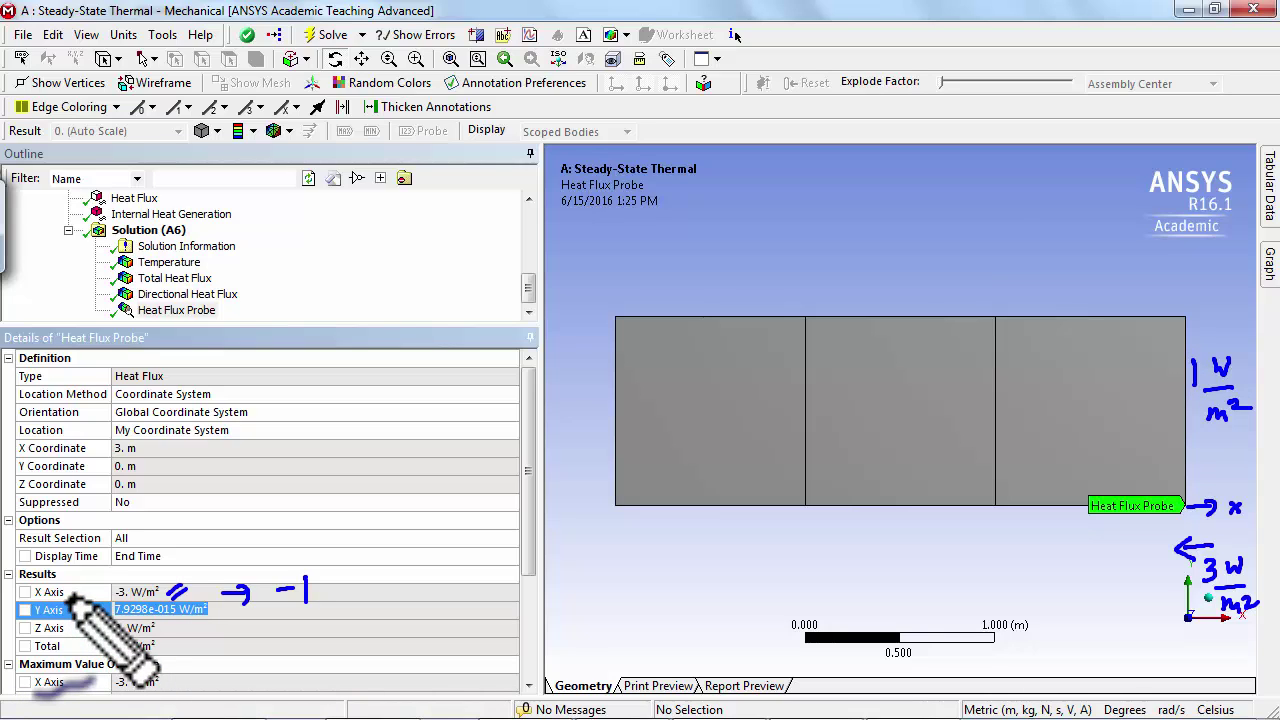
Step: Clear all ink, then draw an arrow labelled 1 W/m² into the block's right edge
key("e")
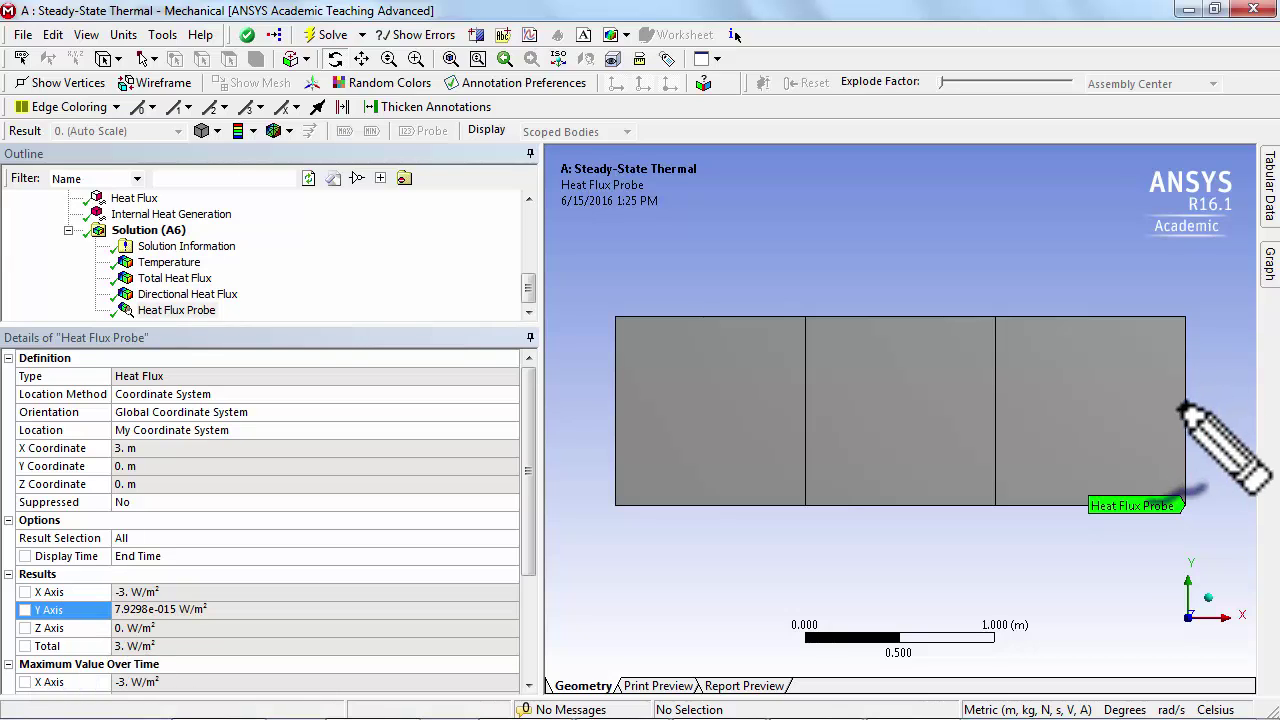
mouse_move(1184, 400)
left_mouse_down("ctrl+shift")
mouse_move(1226, 404)
mouse_move(1253, 382)
mouse_move(1245, 428)
mouse_move(1258, 430)
left_mouse_up("ctrl+shift")
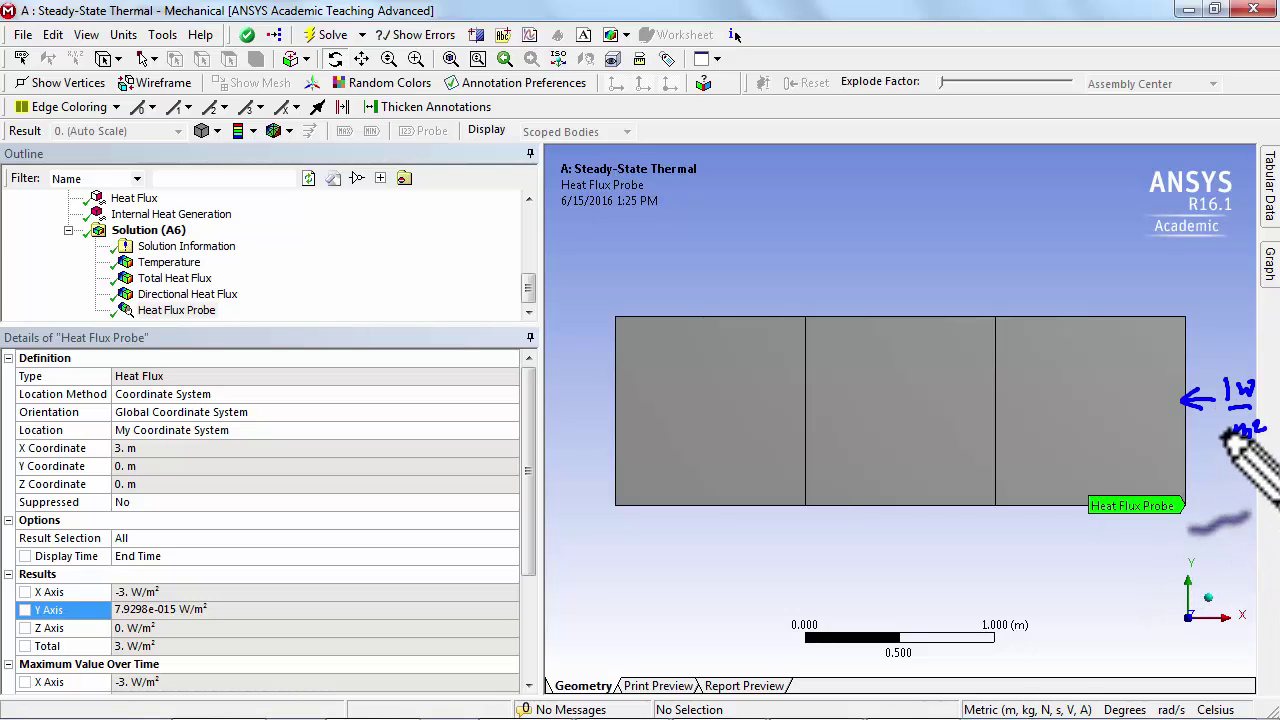
left_click_drag(1224, 410, 1254, 408)
left_click_drag(1232, 434, 1256, 432)
left_click_drag(1258, 424, 1266, 428)
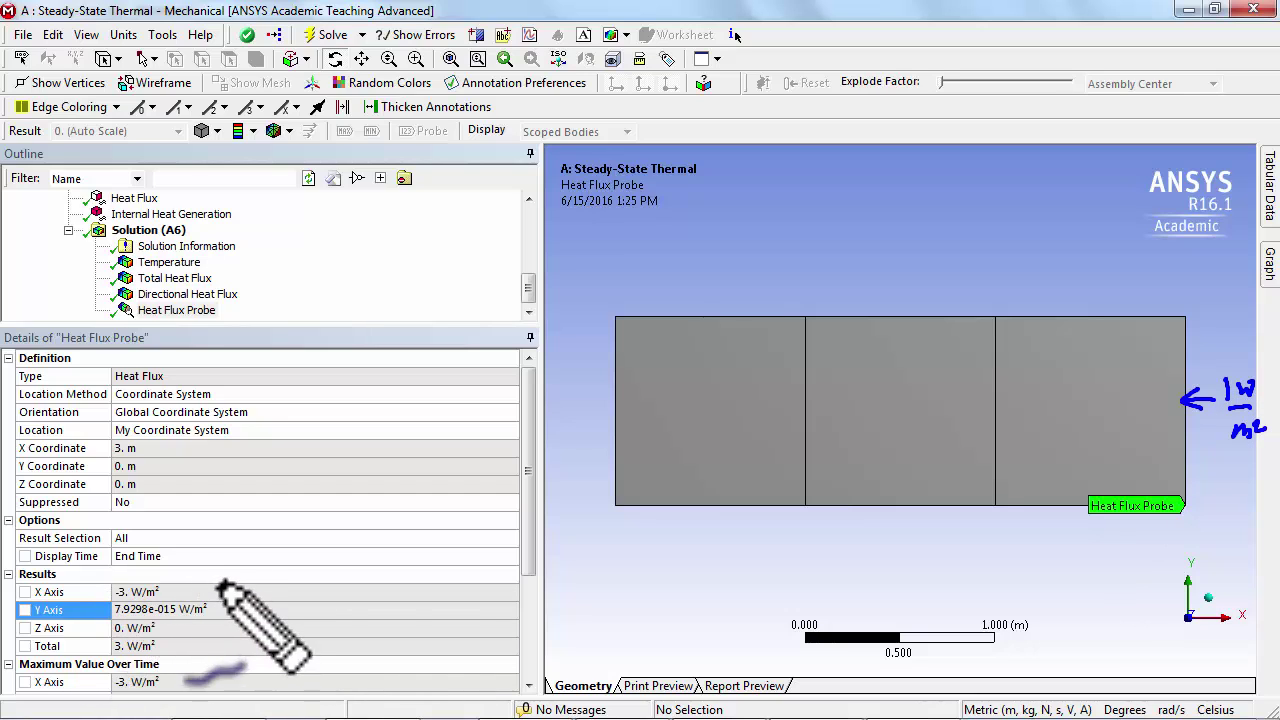
Step: Tick the X Axis result and draw a right-pointing arrow labelled W/m² at the probe
left_click_drag(221, 582, 222, 597)
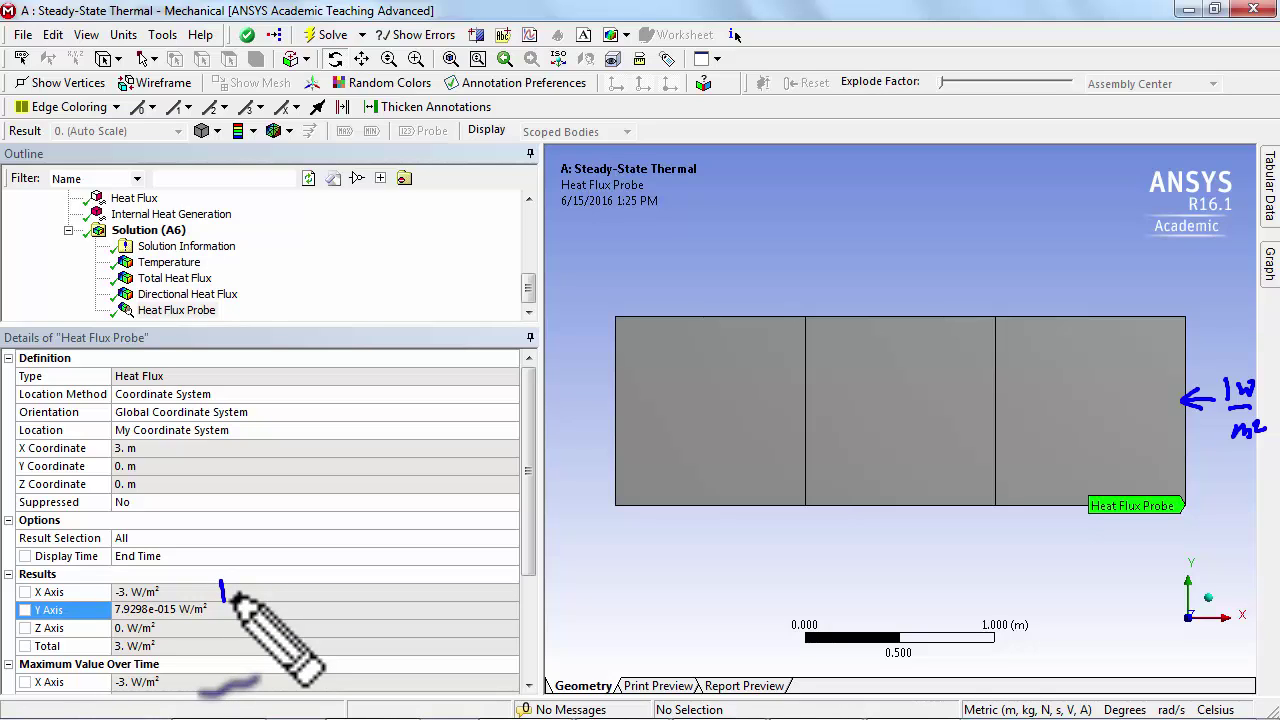
mouse_move(1194, 514)
left_mouse_down()
mouse_move(1230, 516)
mouse_move(1208, 546)
mouse_move(1236, 553)
mouse_move(1246, 583)
left_mouse_up()
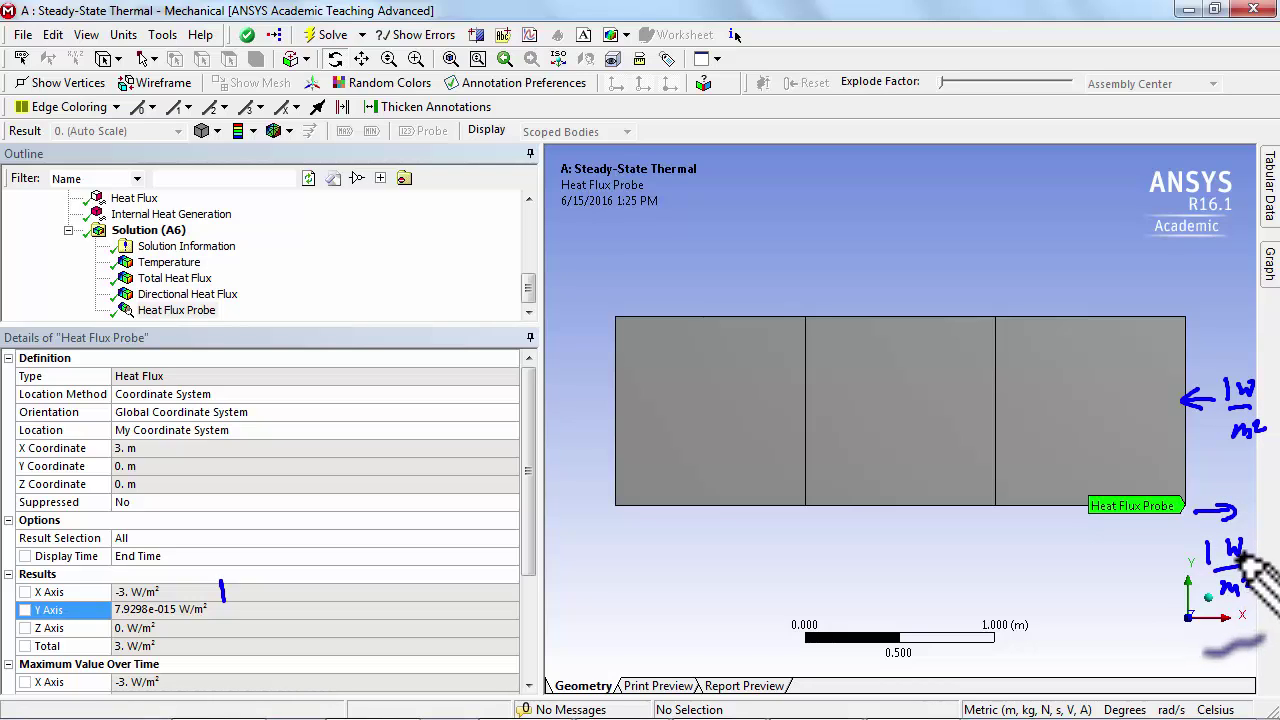
left_click_drag(1242, 575, 1251, 582)
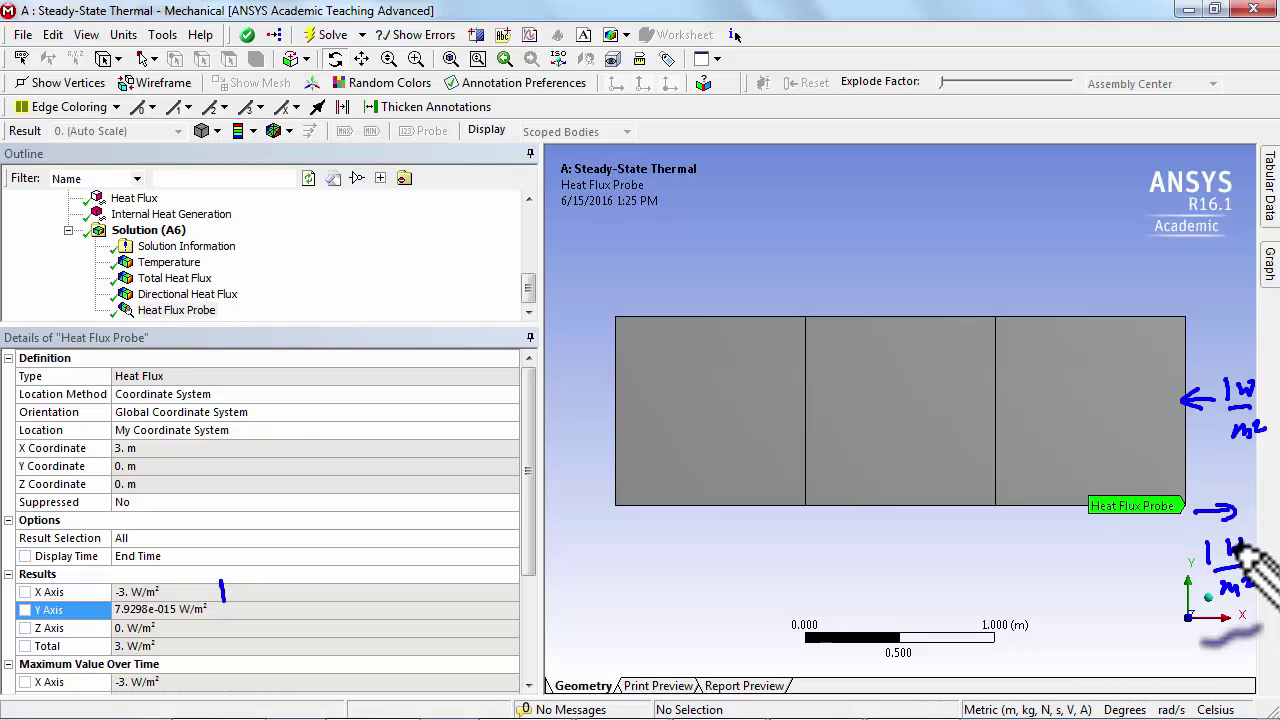
Step: Underline the probe's location, heat flux outline items, and Results entries with the pen
left_click_drag(172, 440, 230, 431)
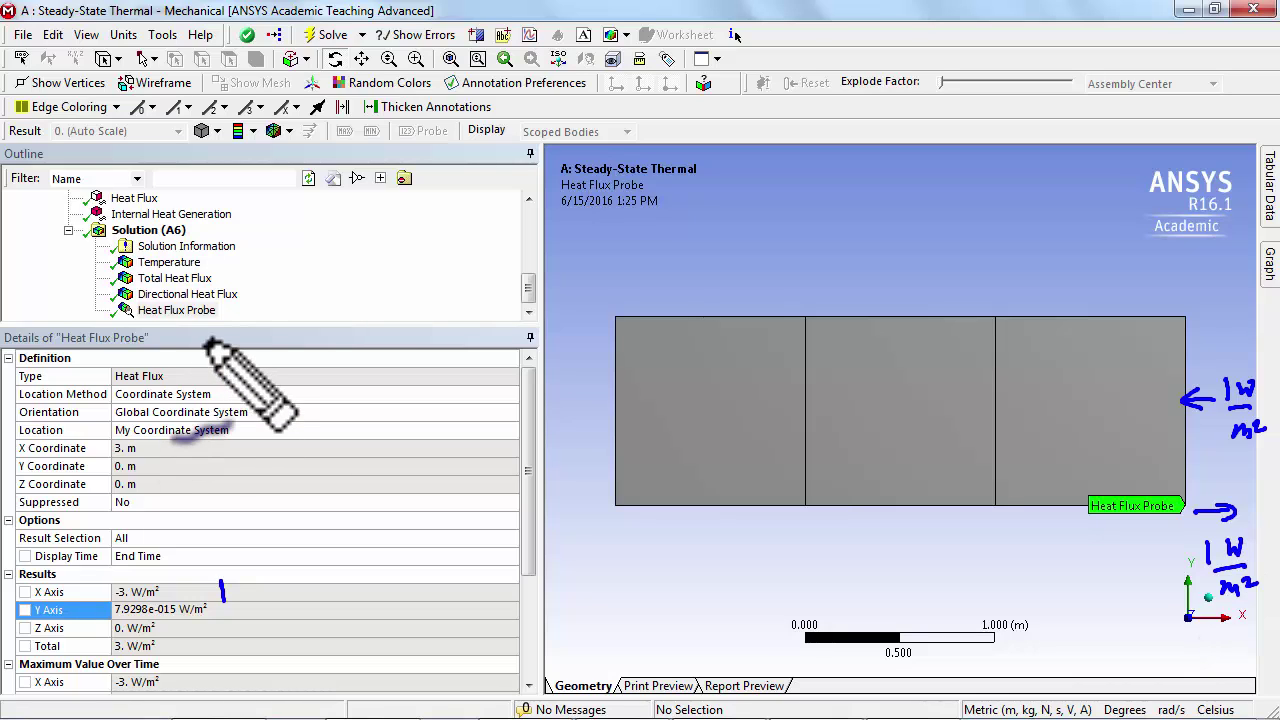
left_click_drag(130, 289, 195, 272)
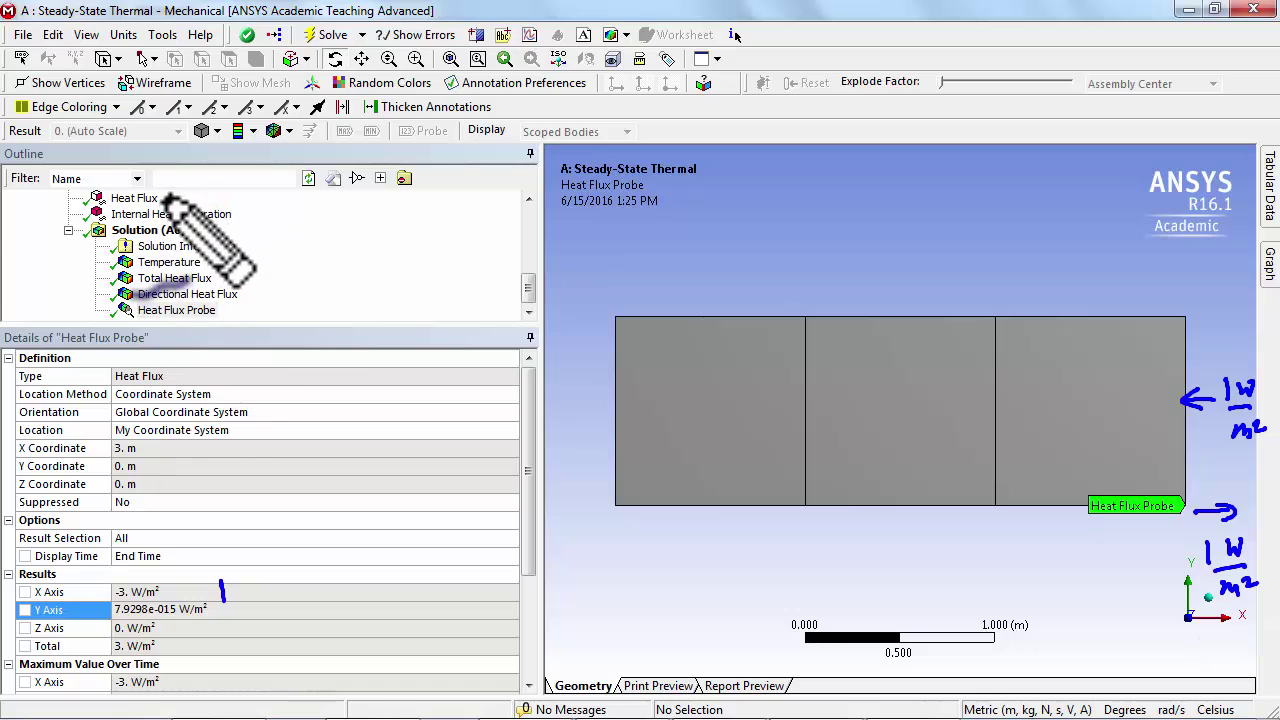
left_click_drag(198, 693, 258, 683)
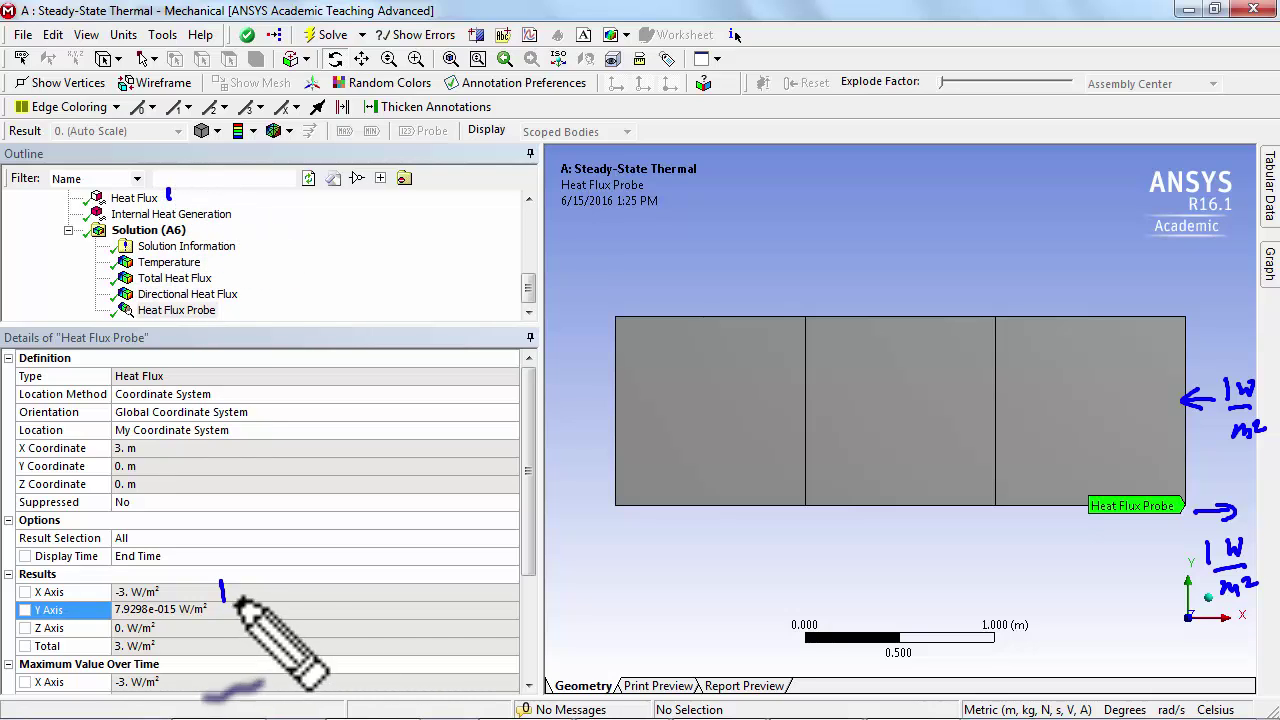
left_click_drag(185, 518, 228, 510)
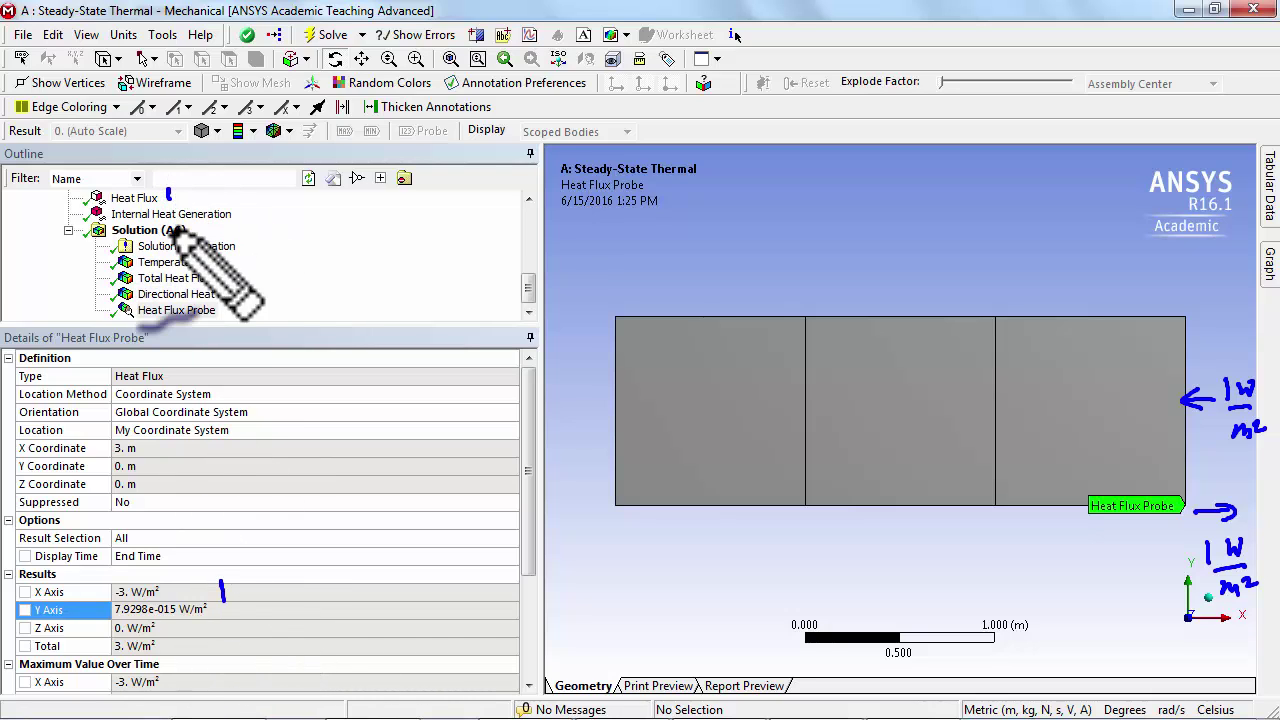
left_click_drag(212, 686, 270, 670)
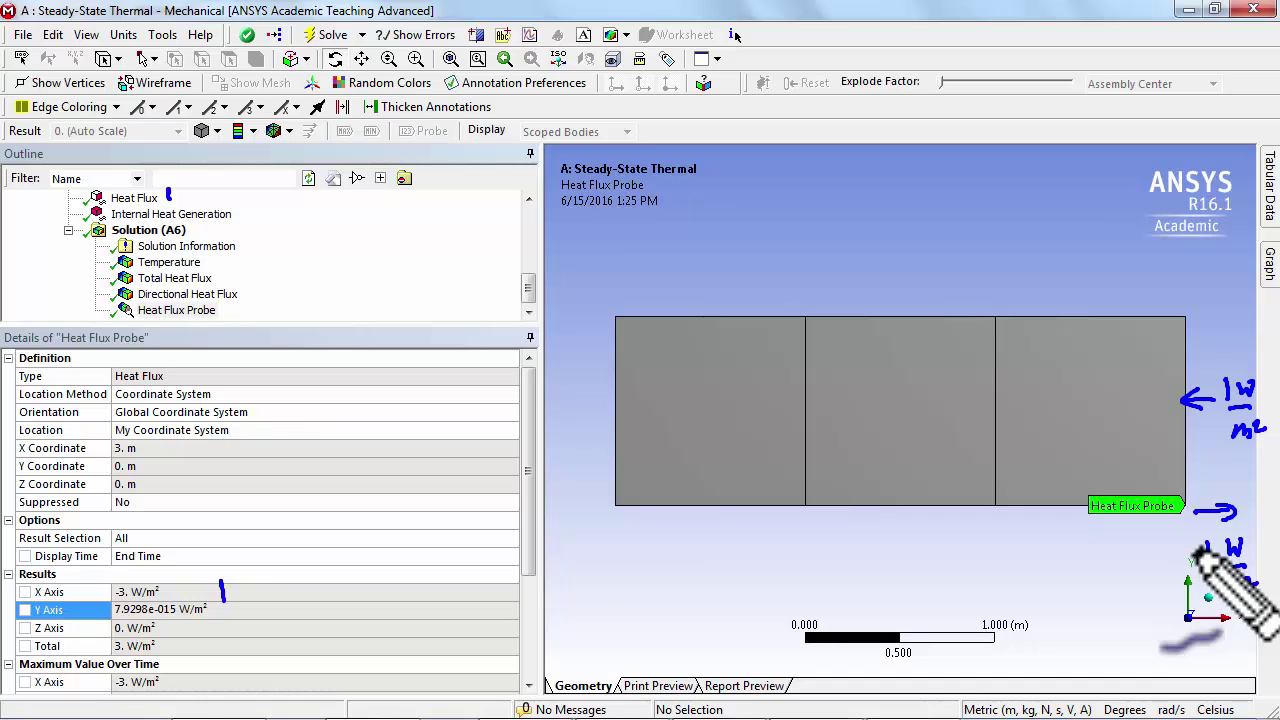
Step: Write '→ -1' after the X Axis result, then erase all pen annotations
left_click(226, 592)
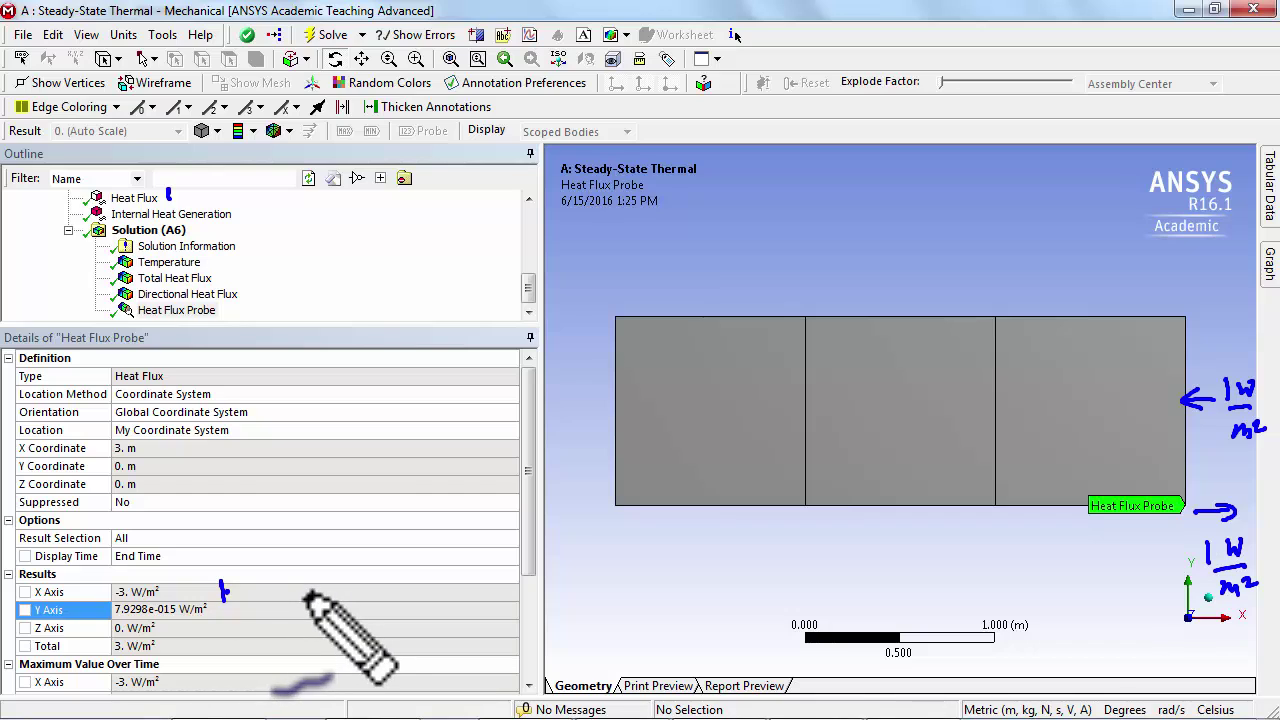
left_click_drag(265, 594, 346, 591)
left_click_drag(363, 584, 364, 598)
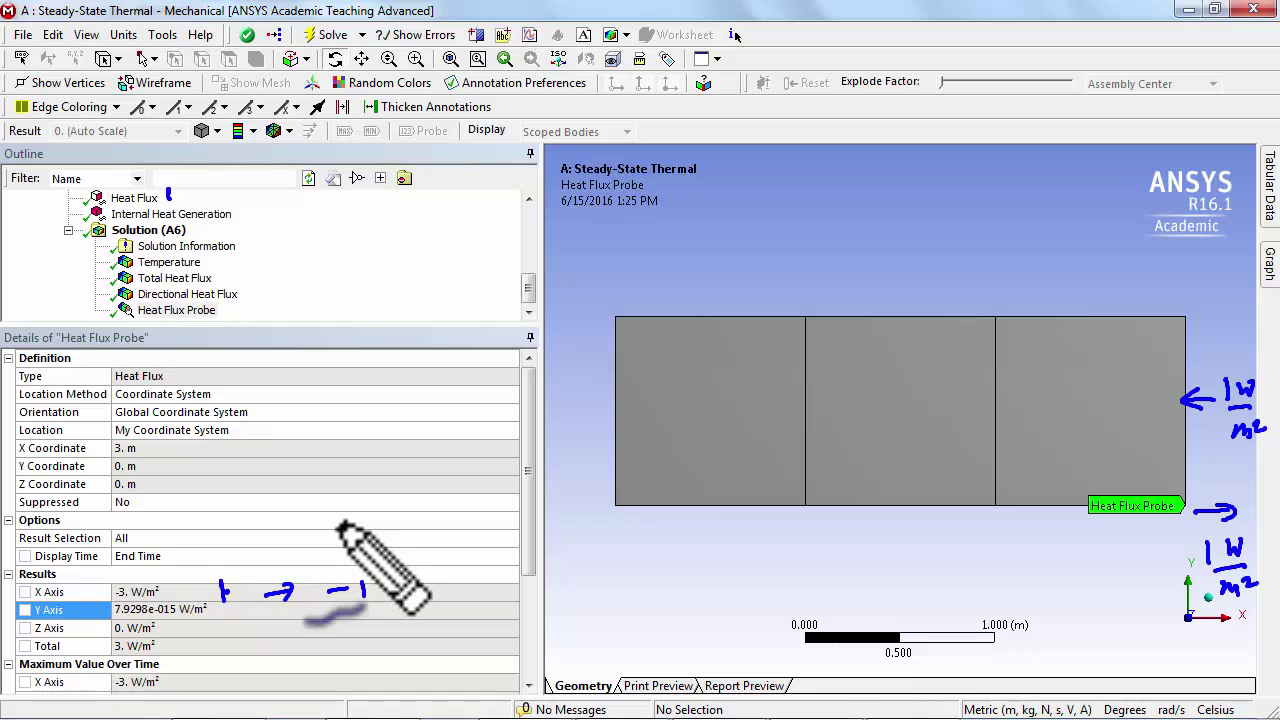
key("e")
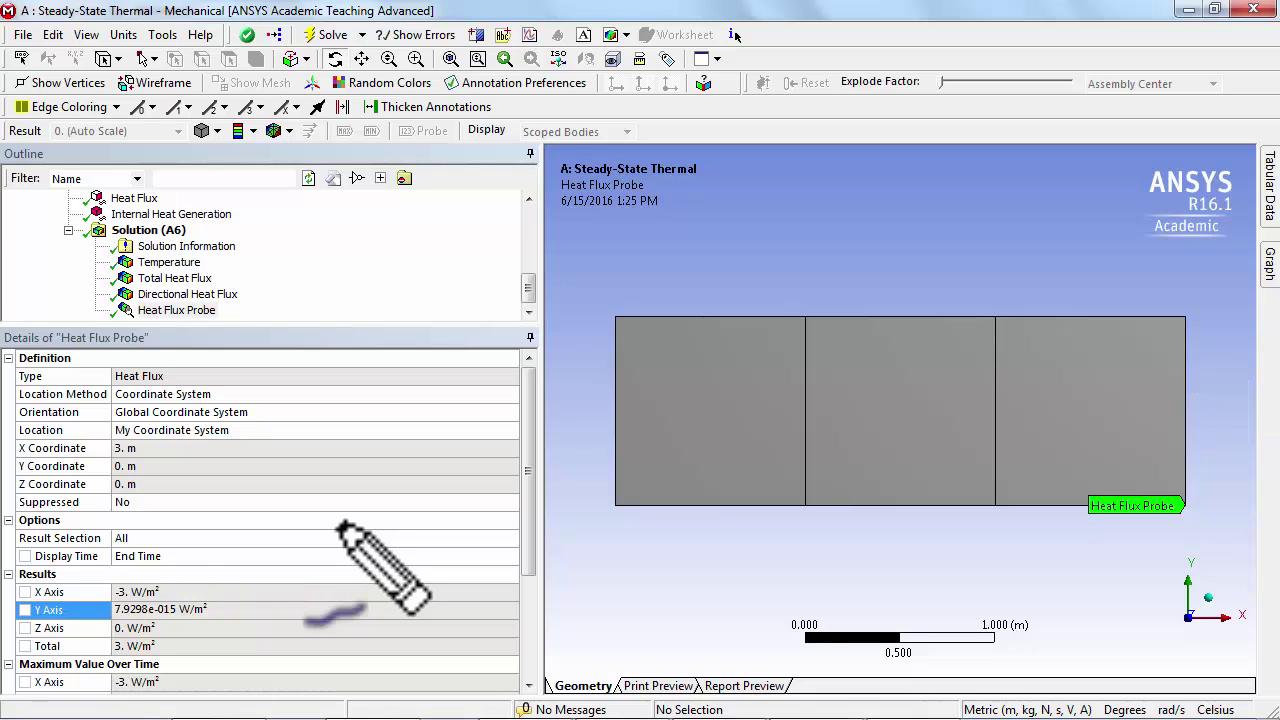
Step: Leave pen mode, select the Directional Heat Flux path result, and pin its flux-versus-distance graph
key("Escape")
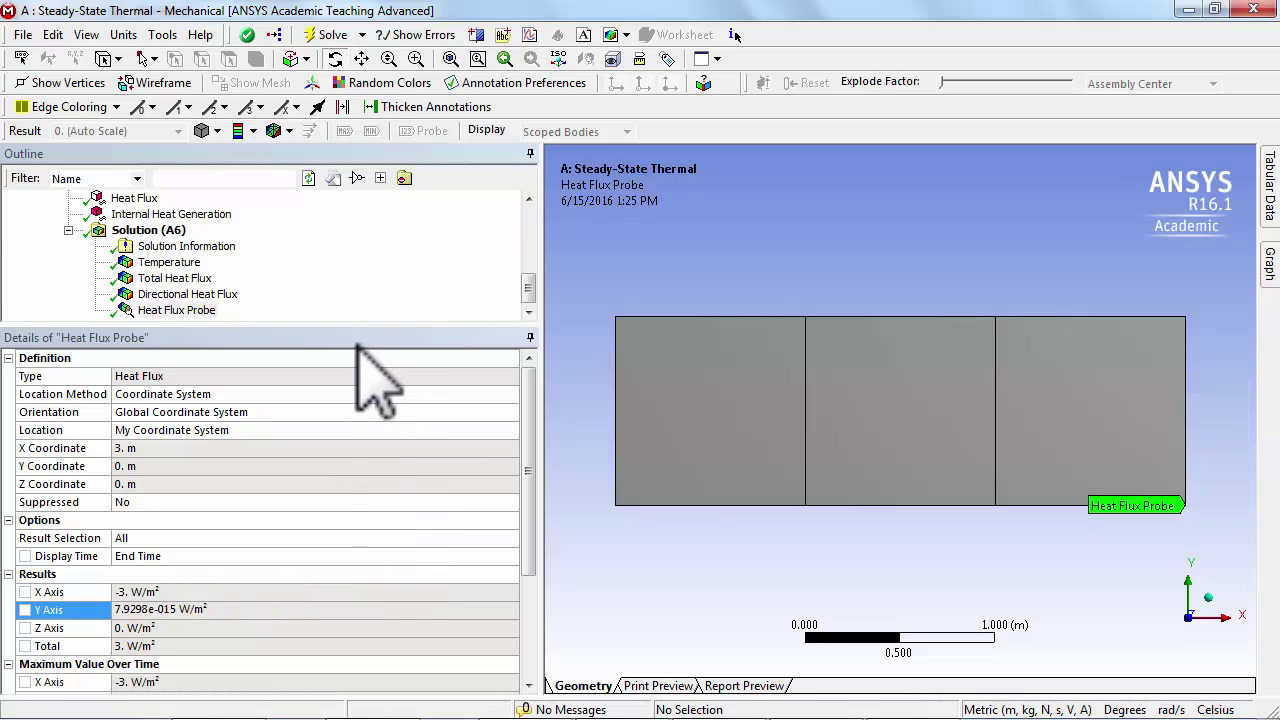
left_click_drag(343, 329, 348, 415)
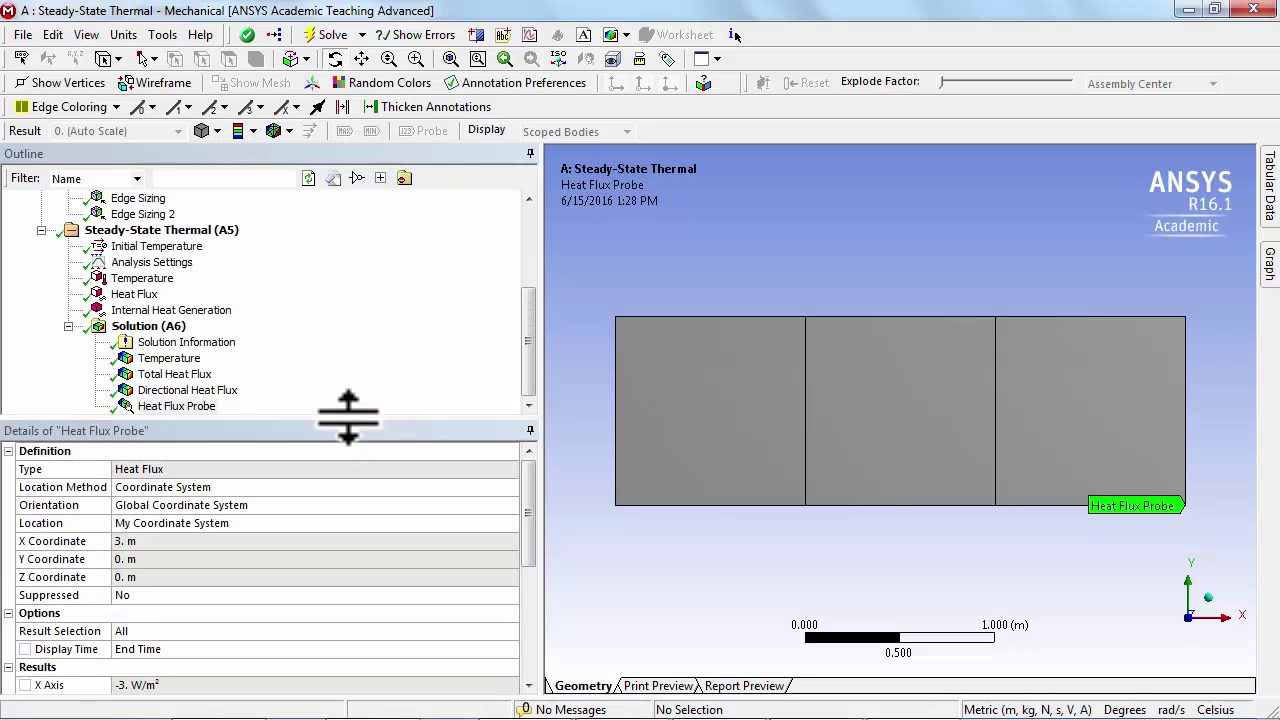
left_click(531, 386)
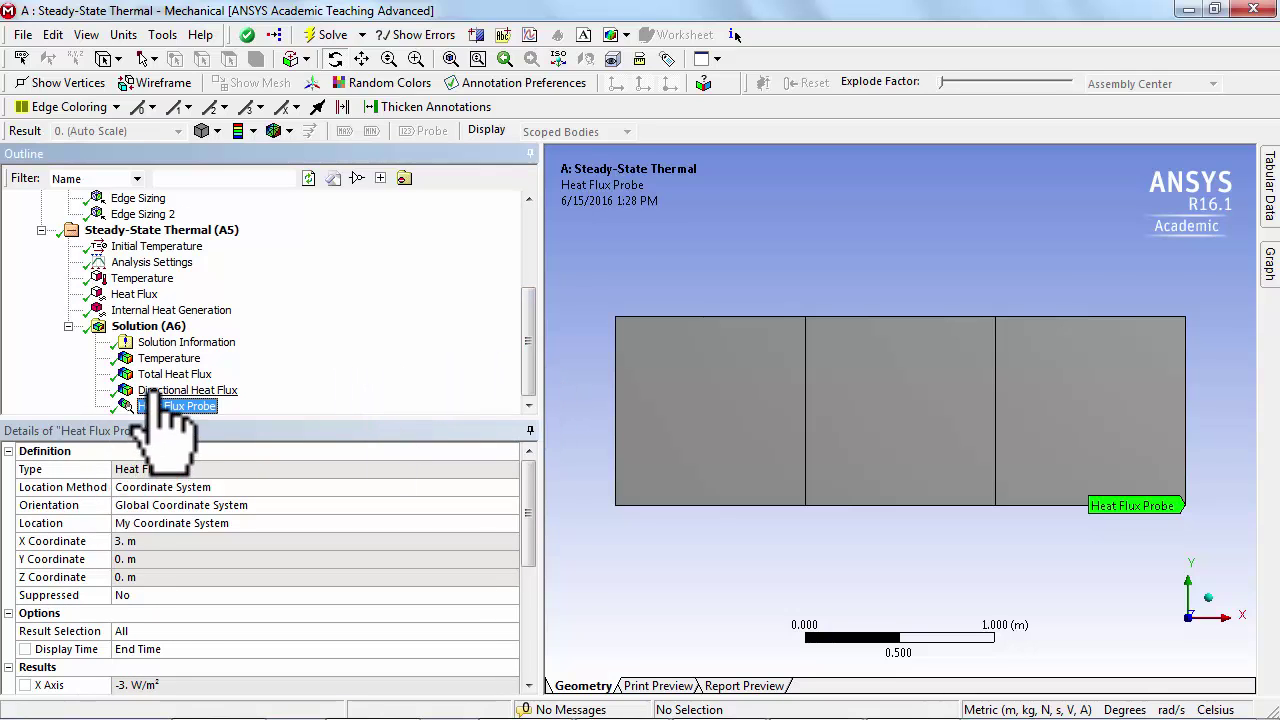
left_click(180, 390)
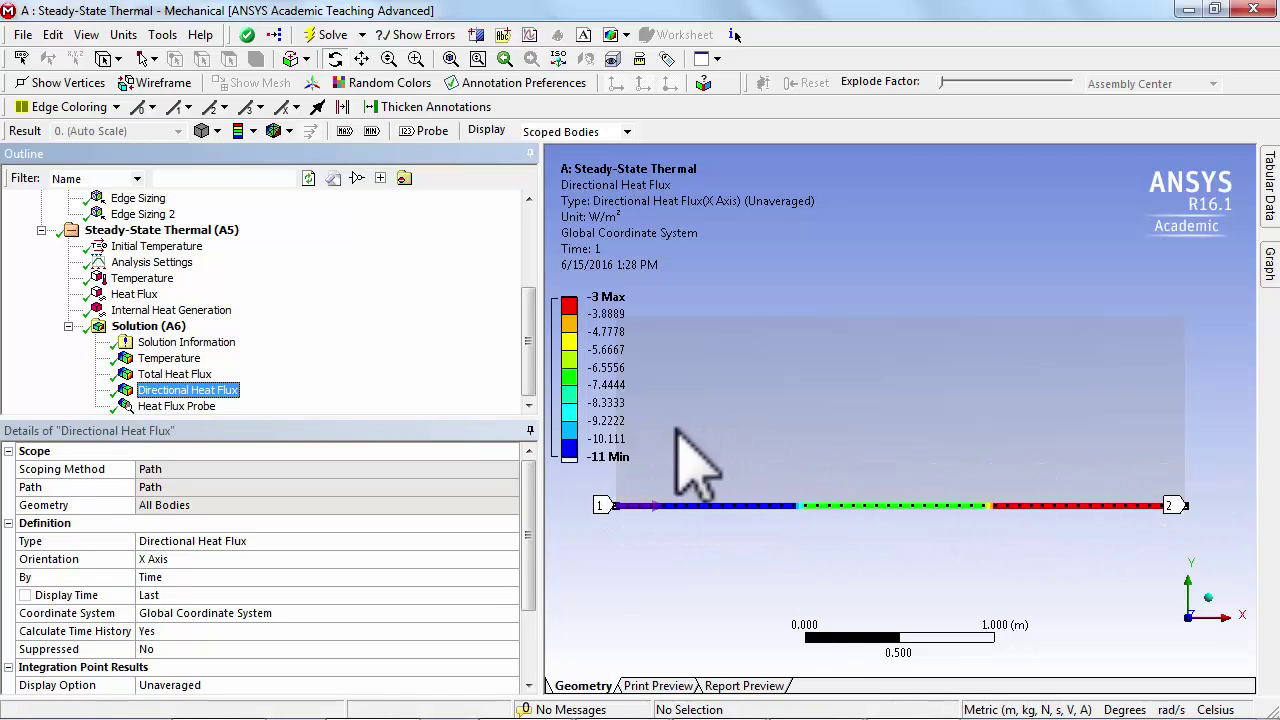
mouse_move(1268, 257)
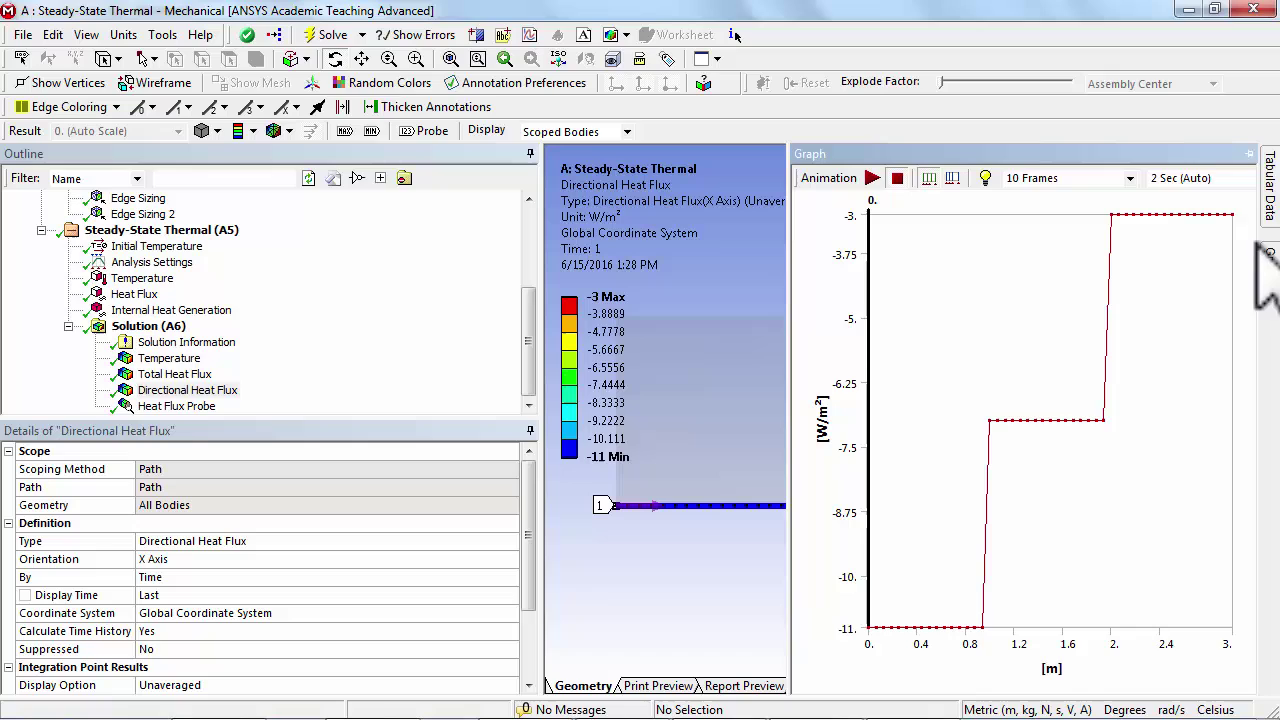
left_click(1249, 157)
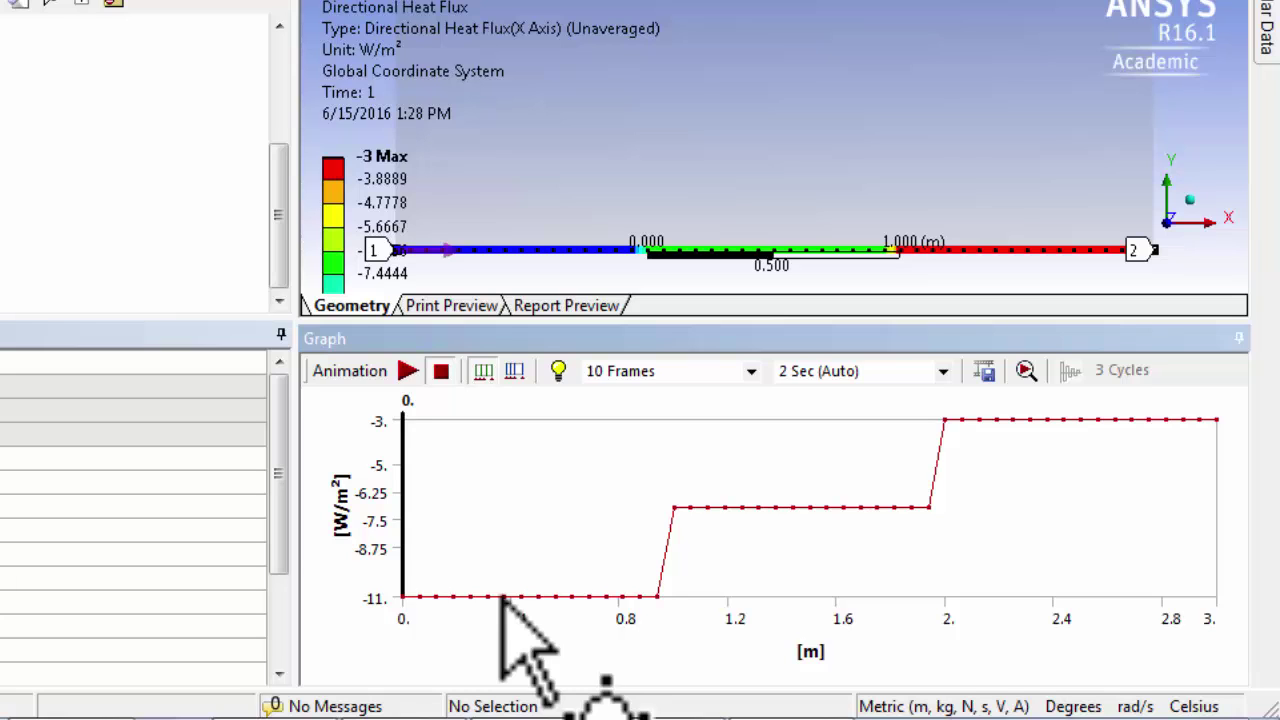
Step: Draw a trend line over the graph, X marks at the path start, midpoint and 0.000, and a '2'
mouse_move(401, 598)
left_mouse_down()
mouse_move(951, 468)
mouse_move(1215, 425)
left_mouse_up()
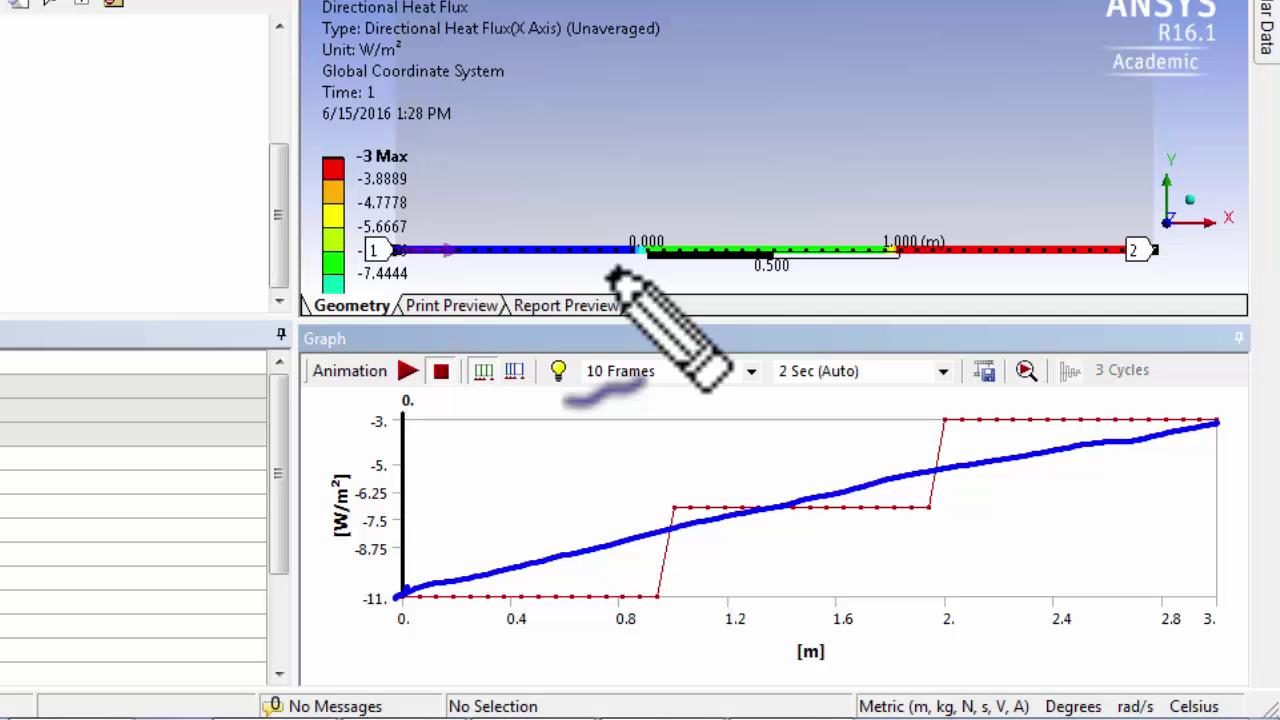
mouse_move(387, 236)
left_mouse_down()
mouse_move(405, 259)
mouse_move(387, 259)
left_mouse_up()
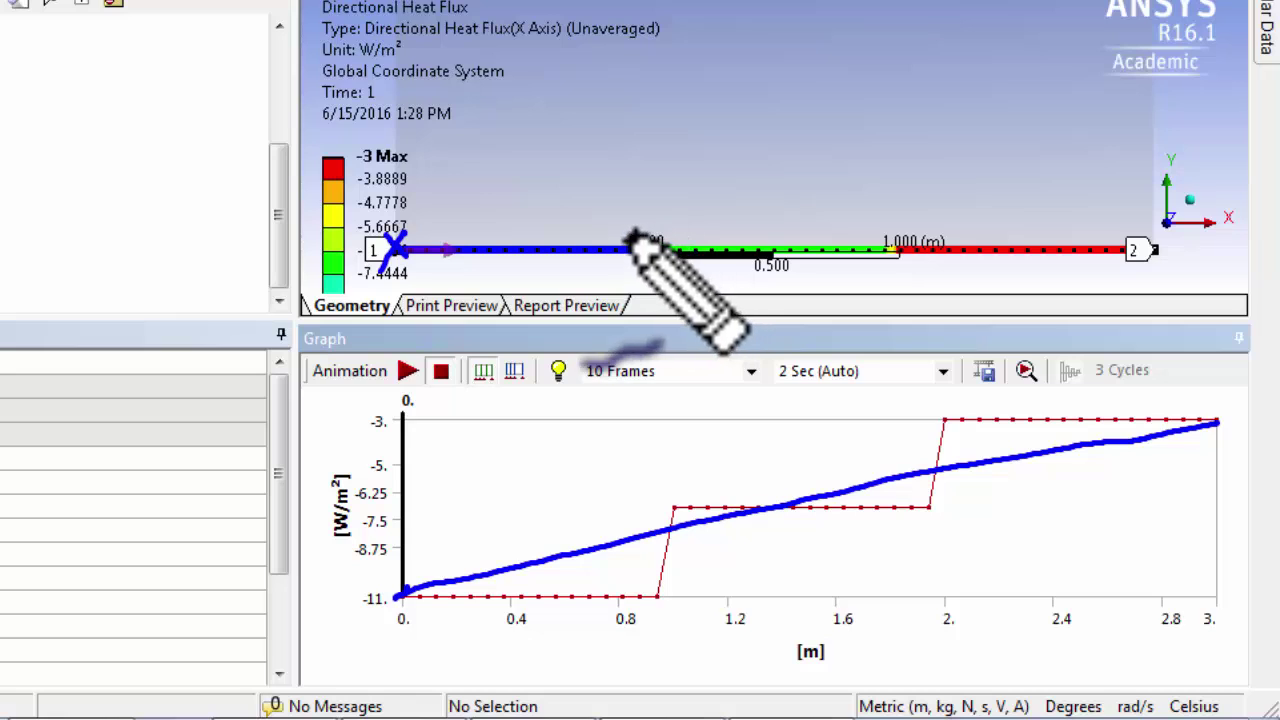
mouse_move(632, 230)
left_mouse_down()
mouse_move(648, 262)
mouse_move(632, 262)
left_mouse_up()
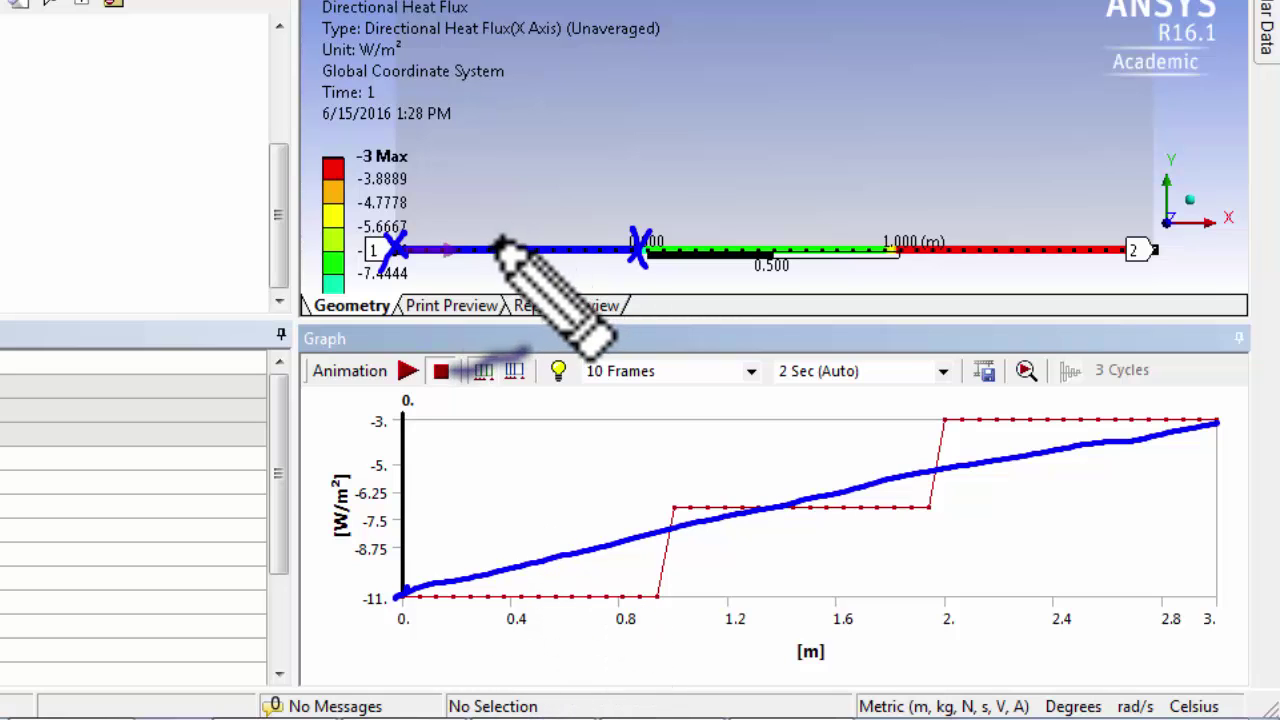
mouse_move(490, 237)
left_mouse_down()
mouse_move(508, 261)
mouse_move(490, 262)
left_mouse_up()
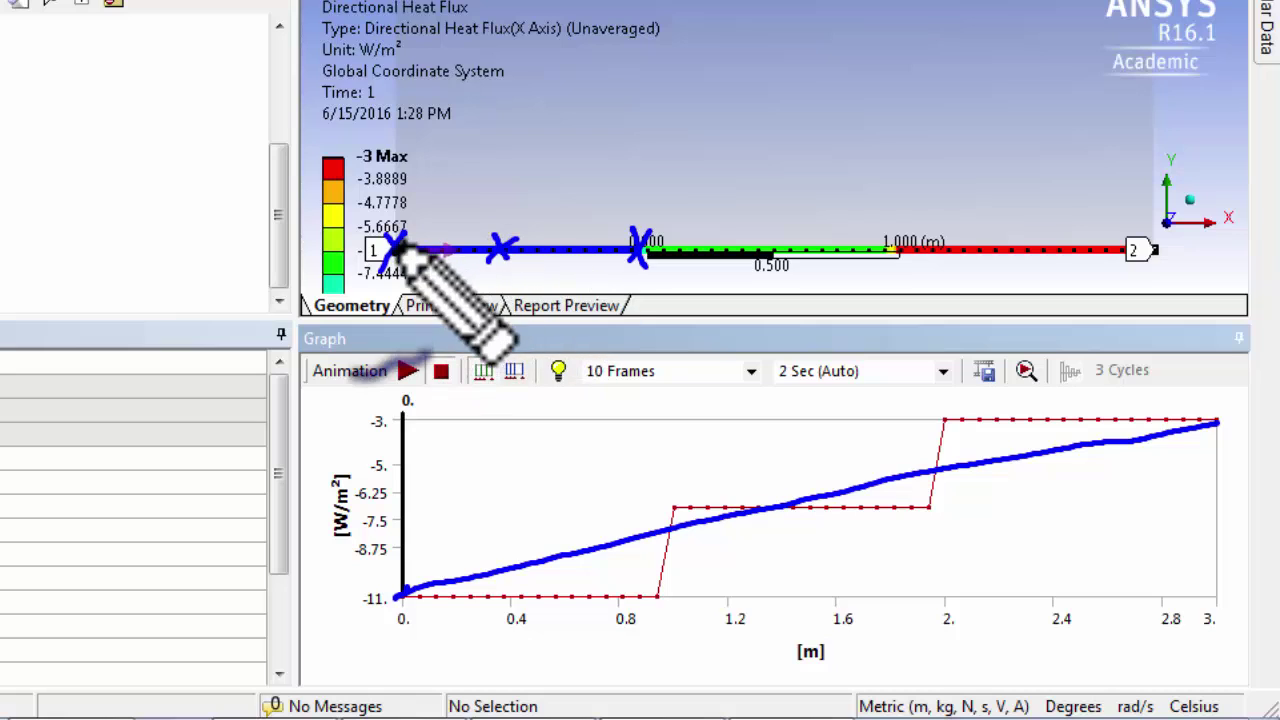
left_click_drag(630, 258, 640, 252)
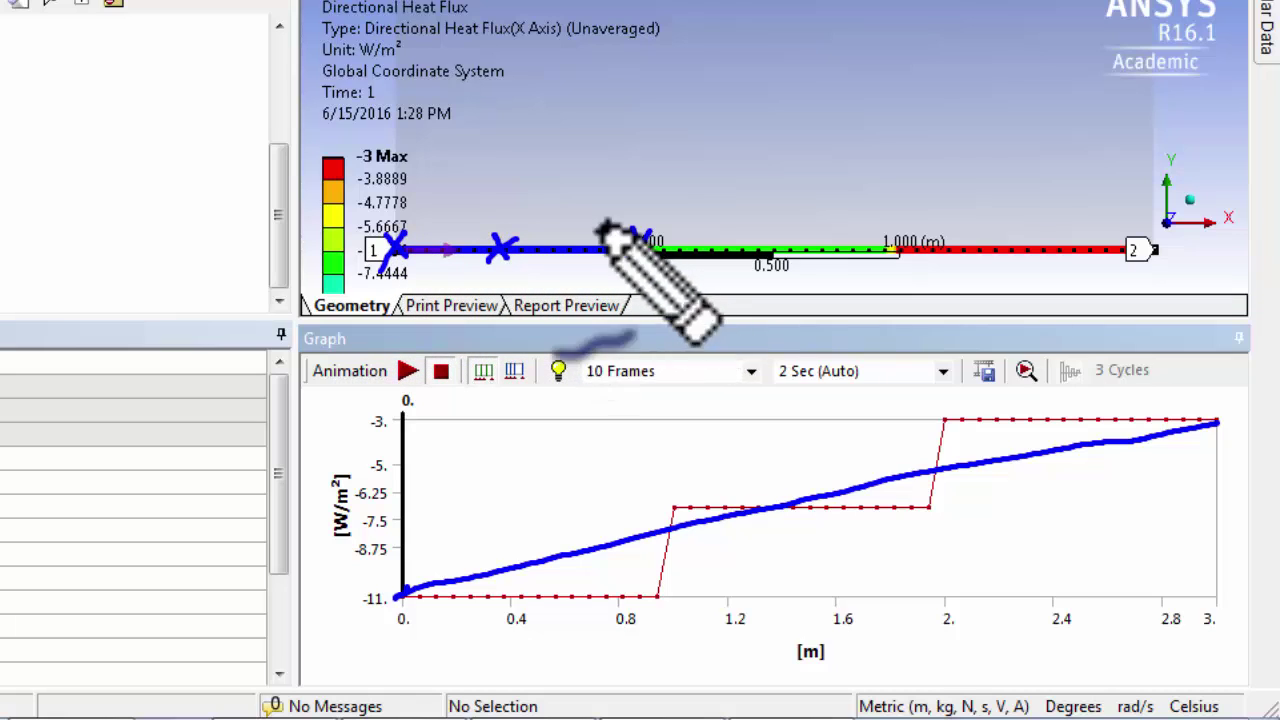
mouse_move(502, 110)
left_mouse_down()
mouse_move(520, 130)
mouse_move(528, 95)
mouse_move(548, 90)
left_mouse_up()
Step: Handwrite '2nd T → 1st q' with the pen above the path line in the geometry view
left_click(500, 168)
left_click_drag(500, 164, 530, 162)
left_click_drag(515, 164, 517, 183)
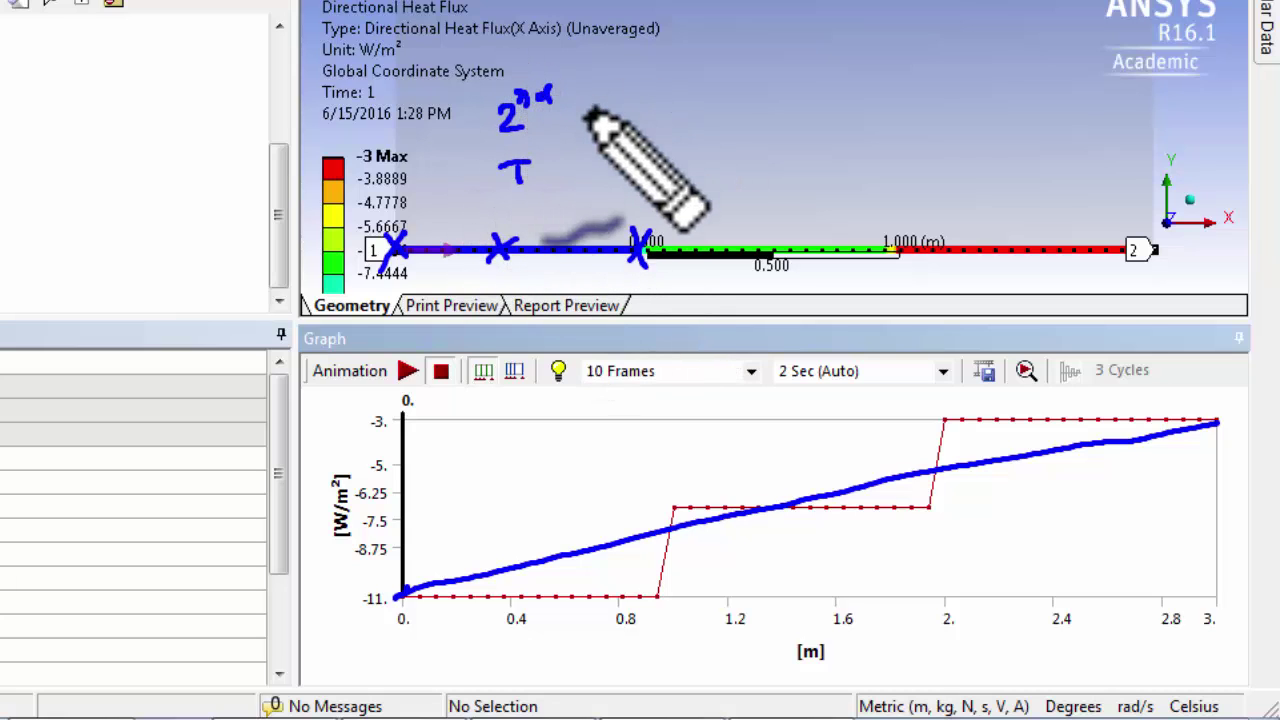
mouse_move(588, 117)
left_mouse_down()
mouse_move(682, 120)
mouse_move(690, 96)
mouse_move(718, 84)
left_mouse_up()
left_click(678, 165)
left_click_drag(678, 165, 721, 175)
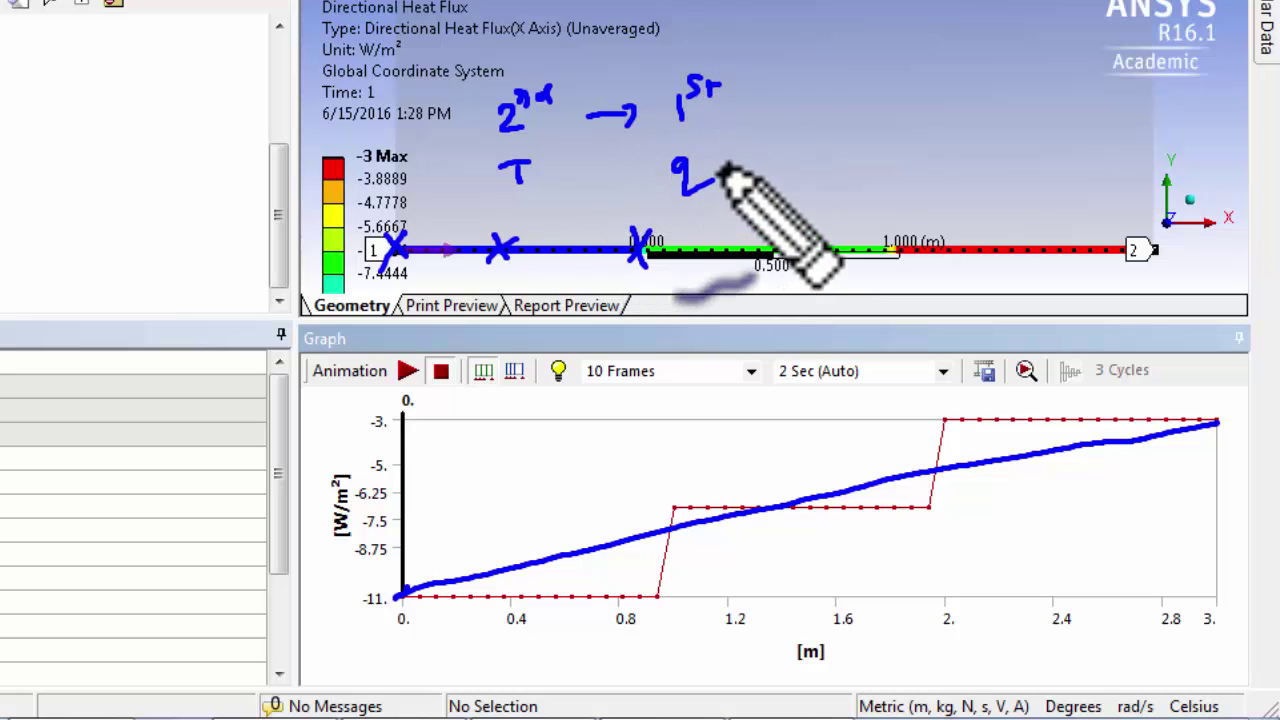